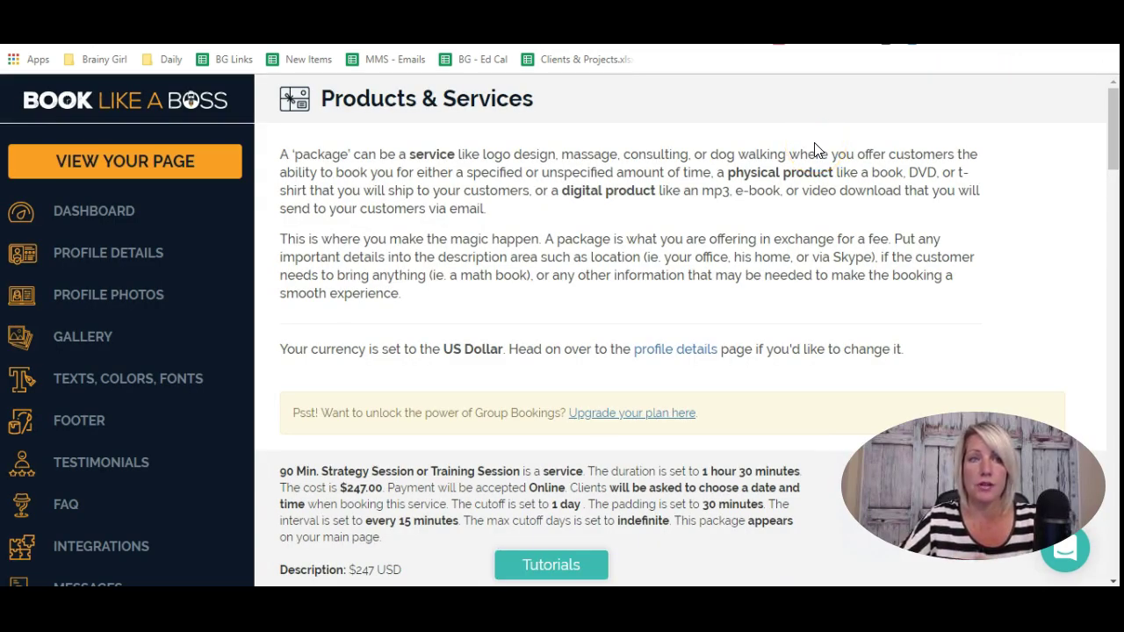
Step: Scroll past the existing packages to the bottom of the Products & Services list
left_click(815, 148)
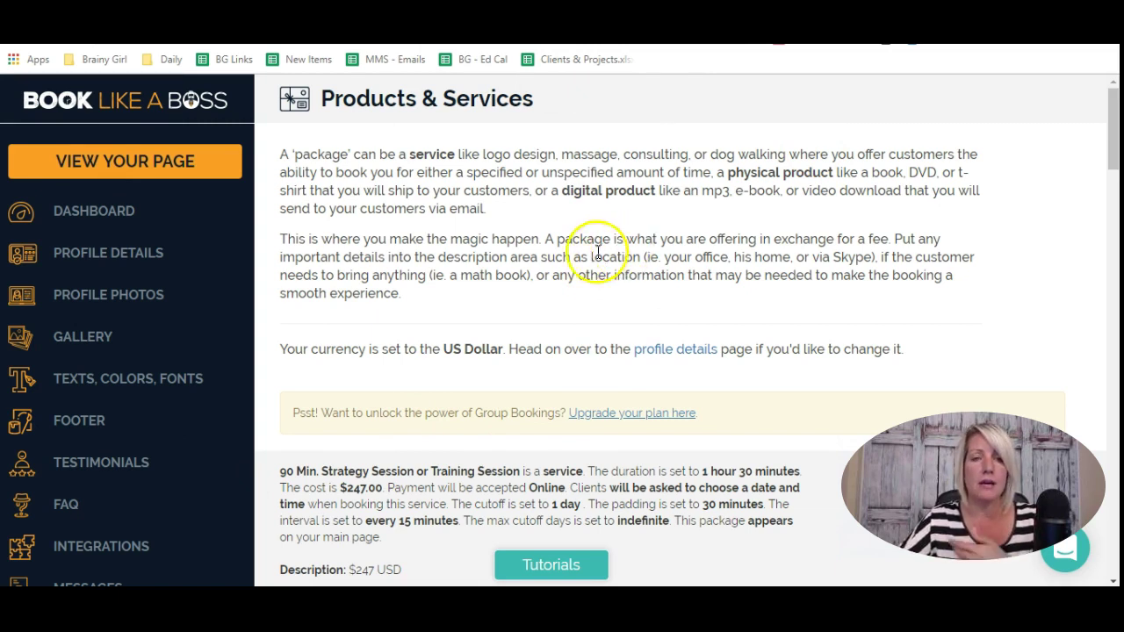
scroll(205, 348, "down", 8)
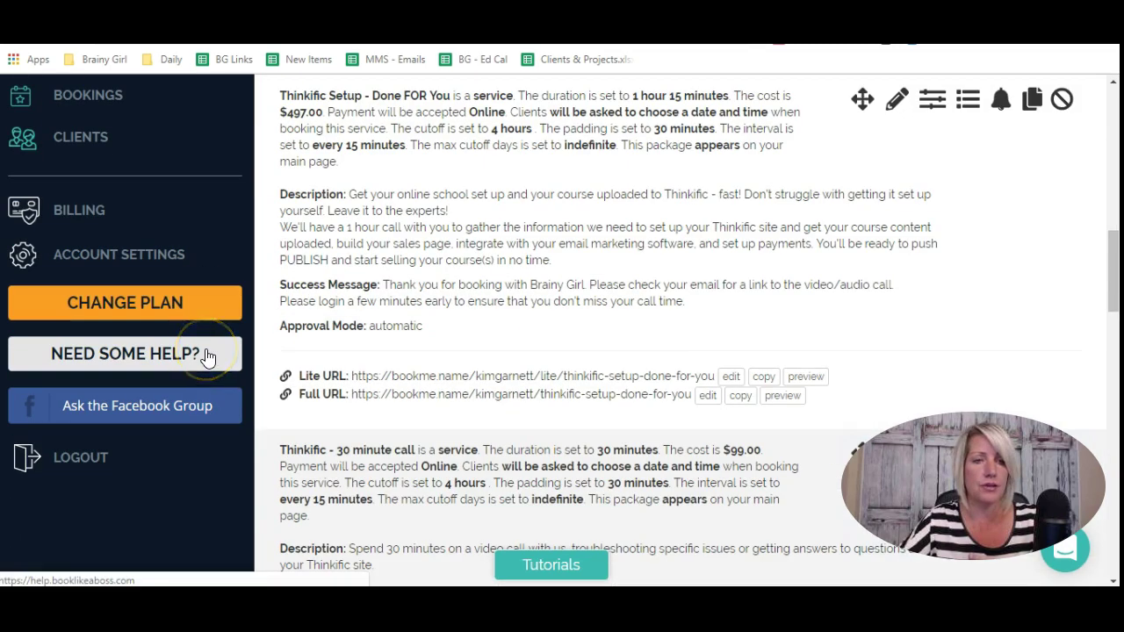
scroll(206, 351, "up", 3)
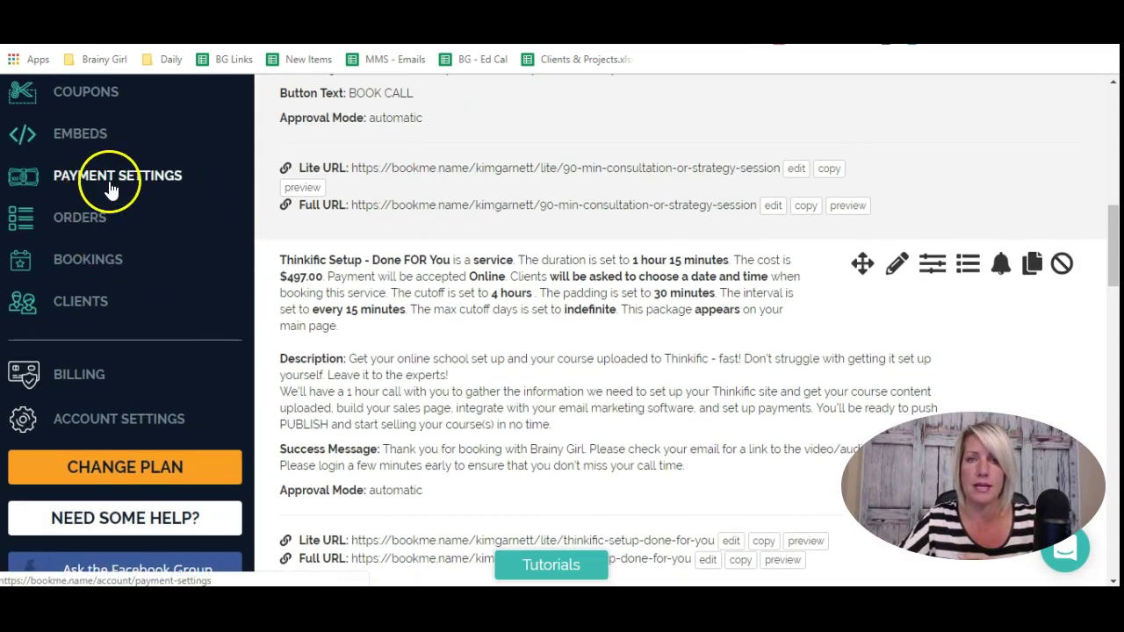
scroll(665, 243, "up", 10)
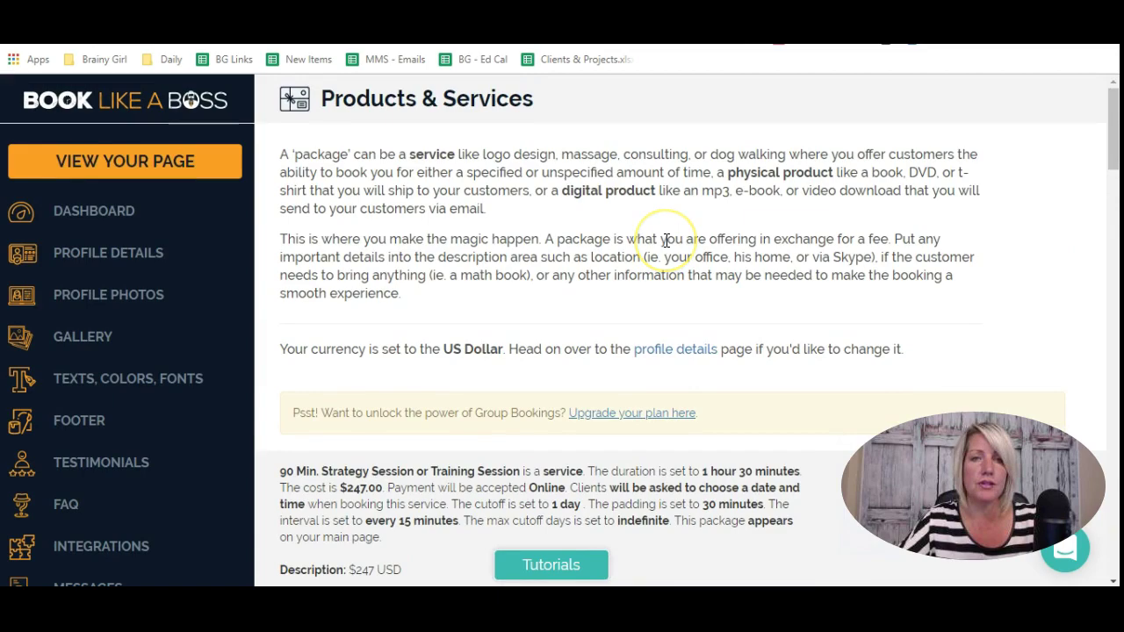
scroll(666, 240, "down", 5)
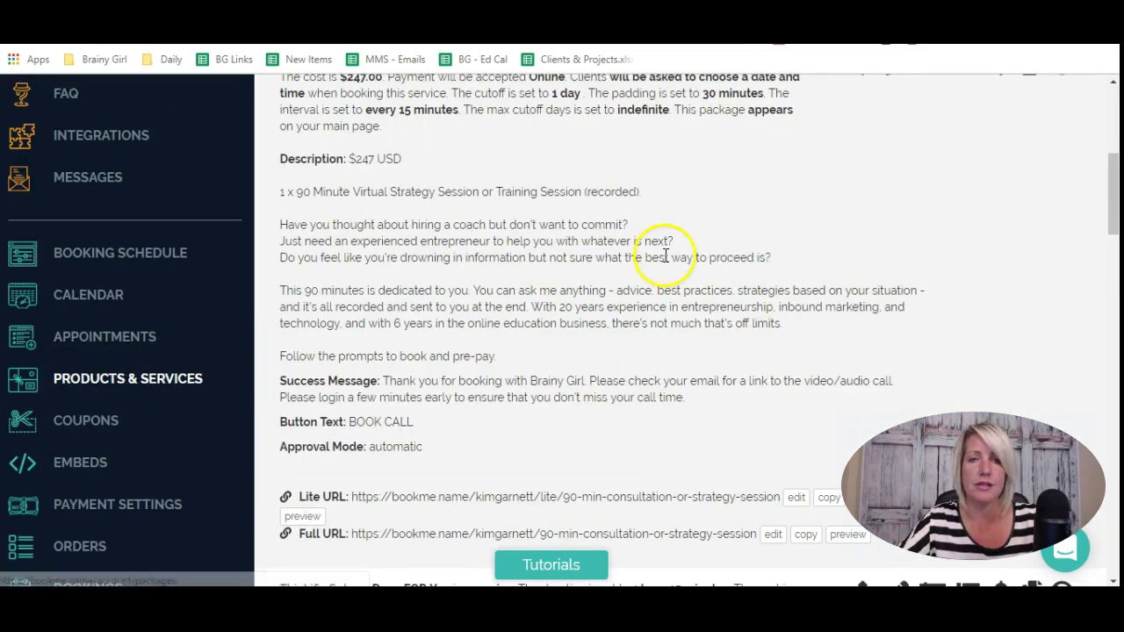
scroll(664, 254, "up", 6)
scroll(650, 246, "down", 8)
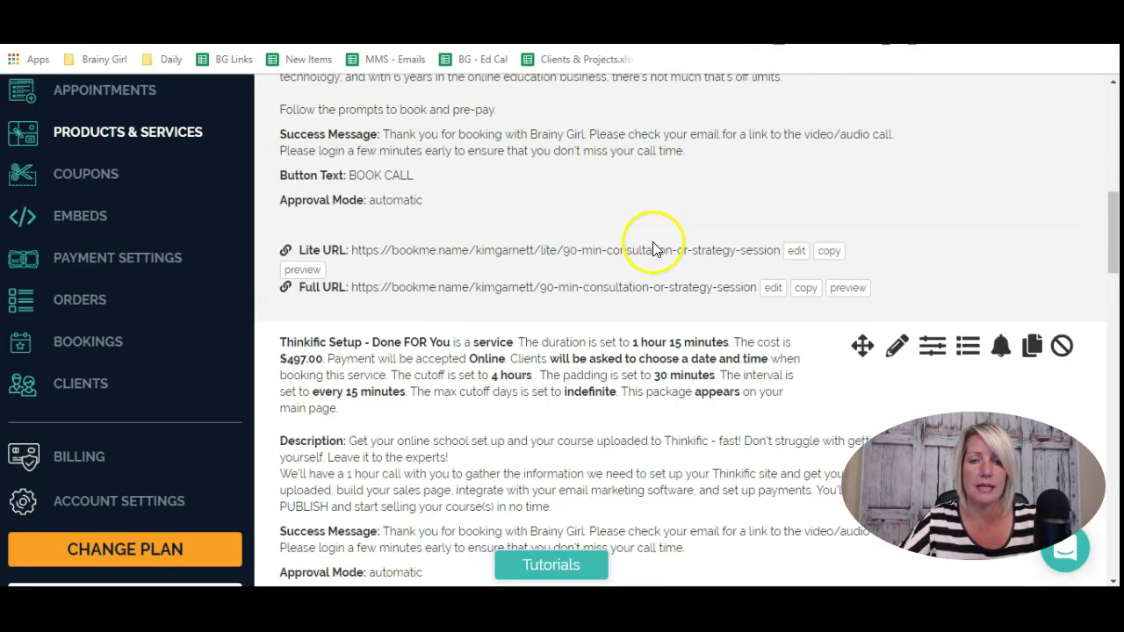
scroll(653, 248, "down", 20)
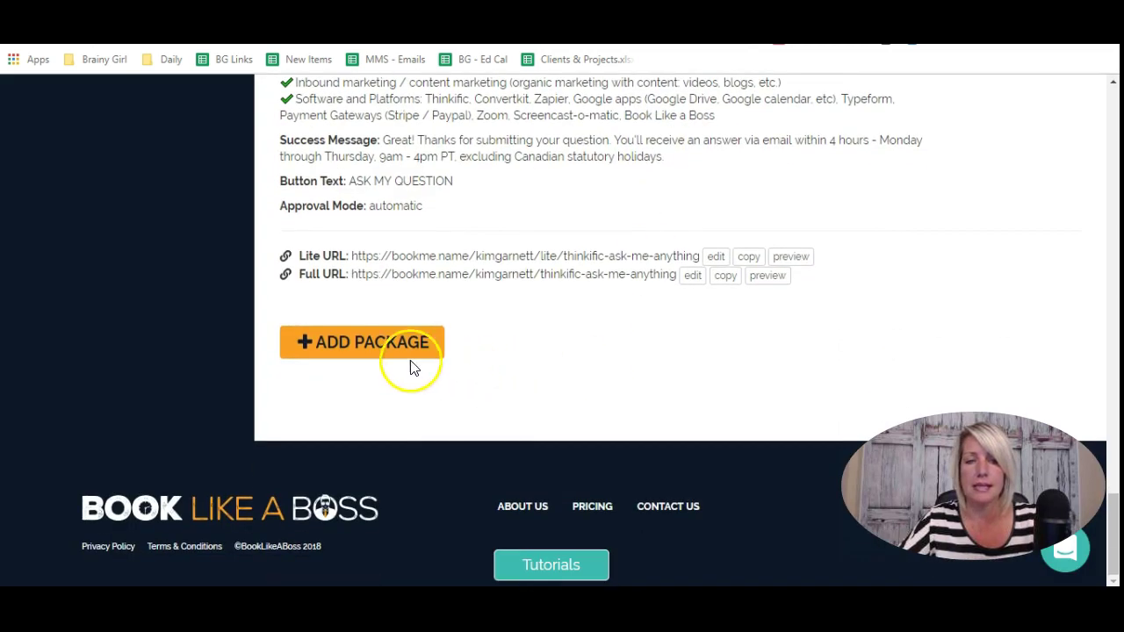
Step: Start a new package named '1:1 Coaching'
left_click(367, 343)
left_click(421, 143)
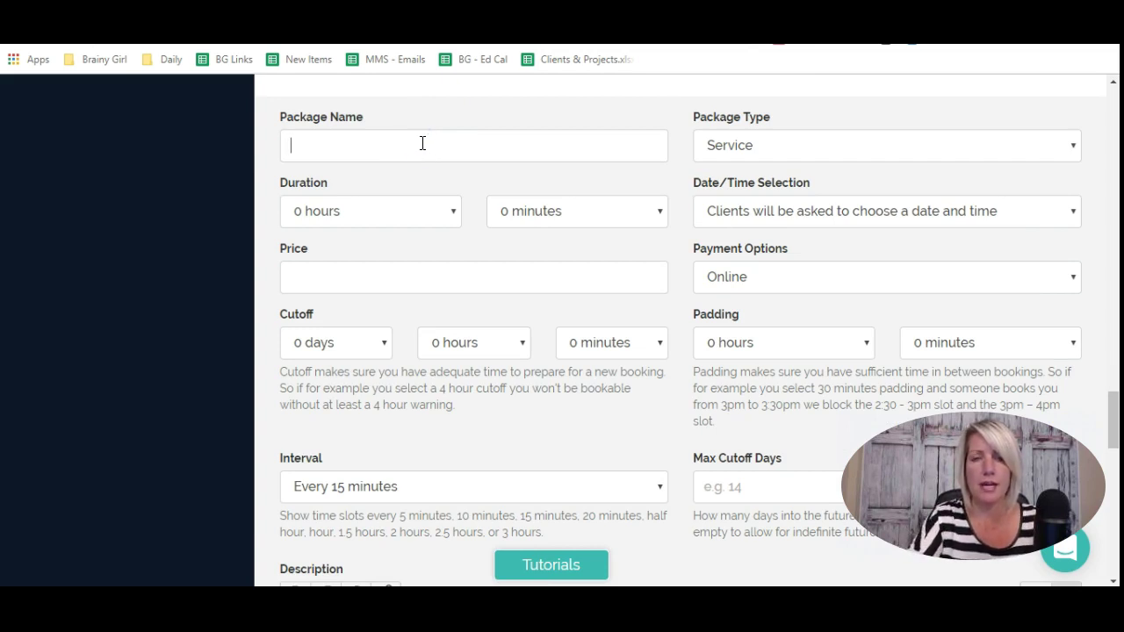
type("C")
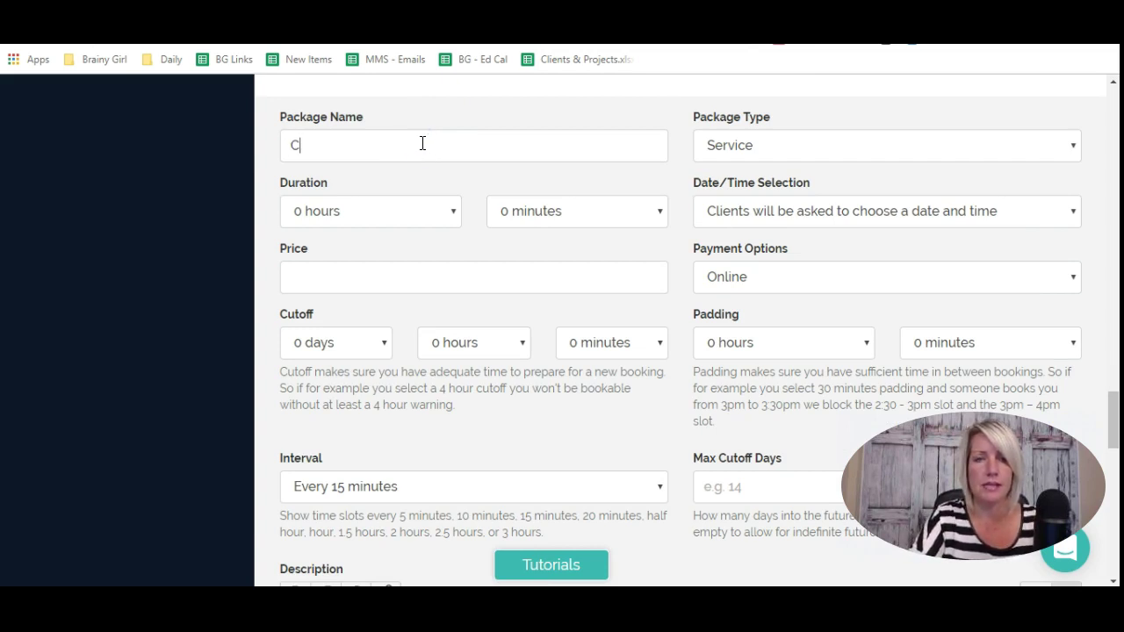
key("BackSpace")
left_click(429, 147)
type("1:1 COAC")
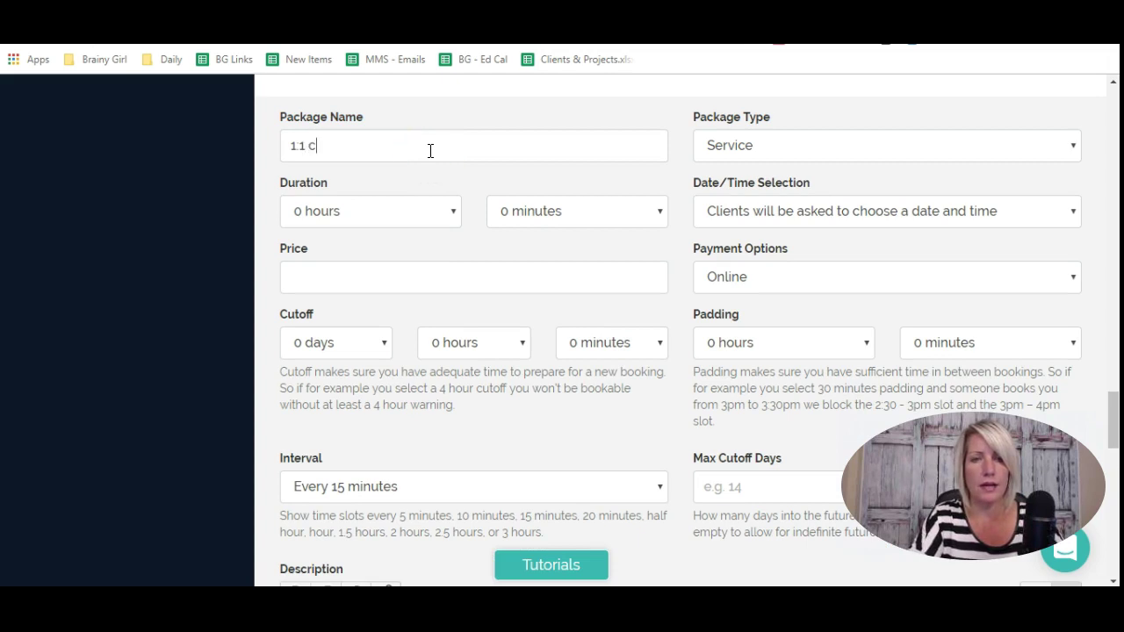
key("BackSpace")
key("BackSpace")
key("BackSpace")
key("BackSpace")
key("BackSpace")
type("Coaching")
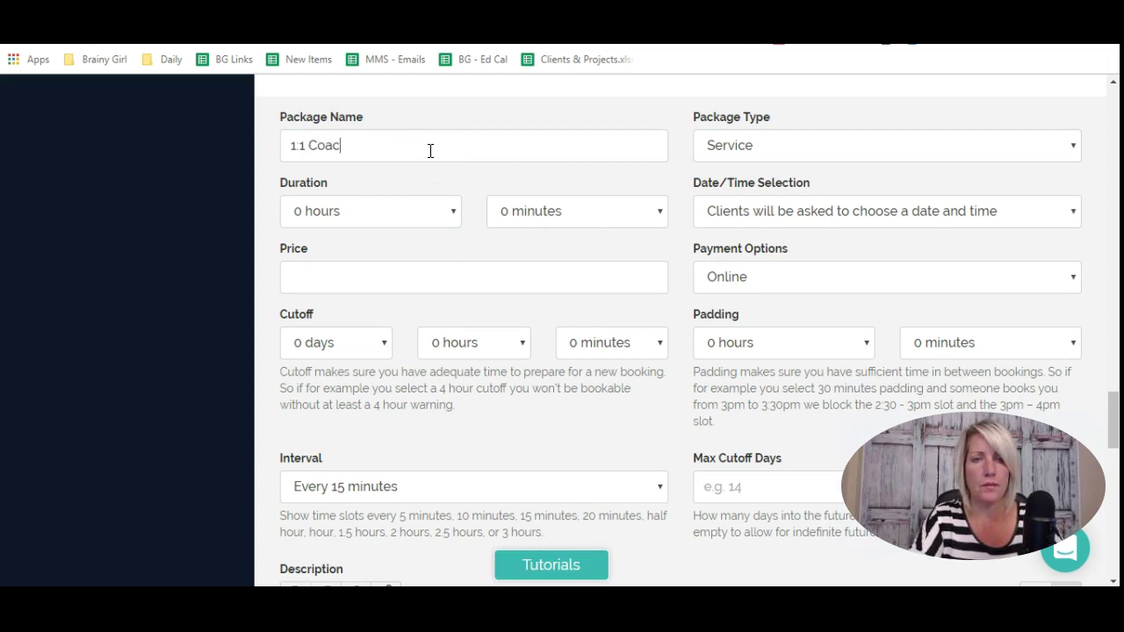
Step: Keep the type as Service, set a 1-hour duration, and let clients choose date and time
left_click(936, 149)
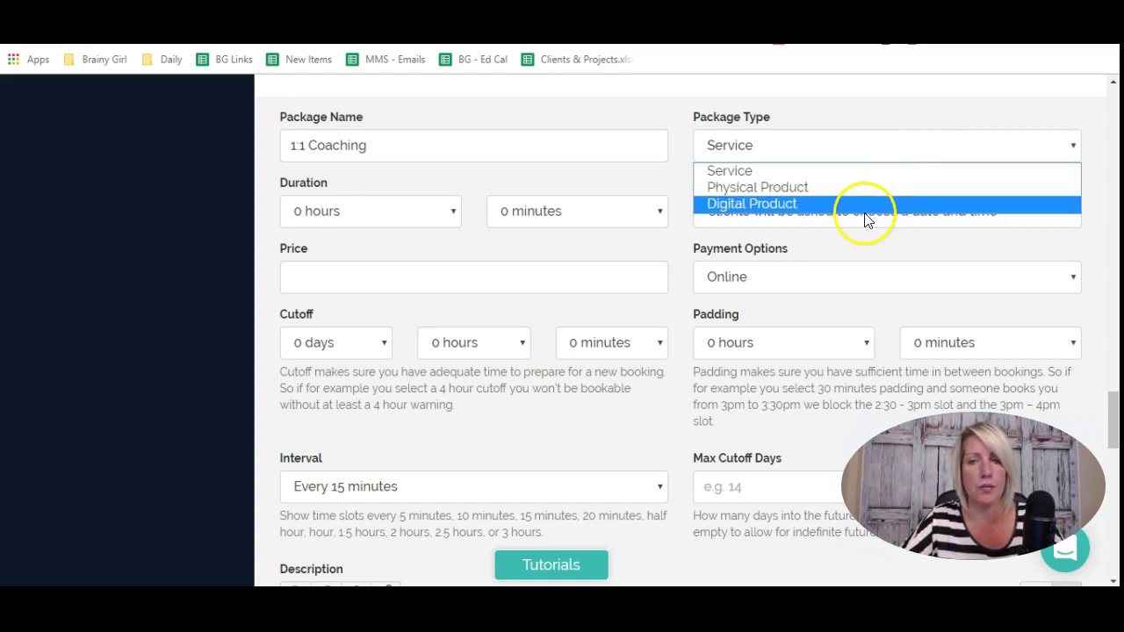
left_click(853, 170)
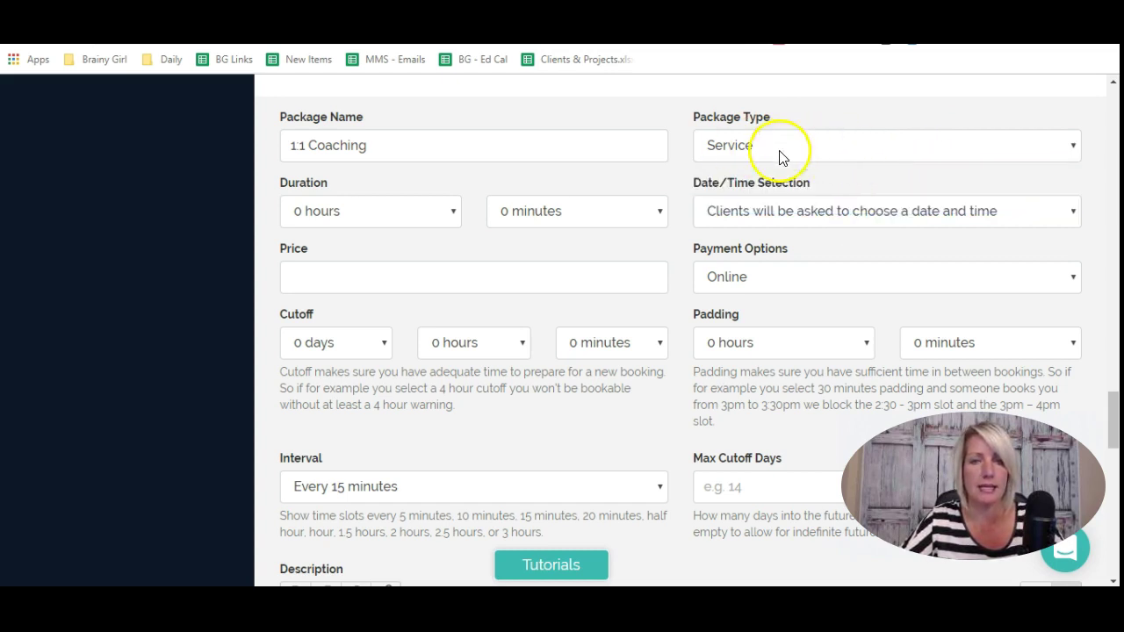
left_click(451, 213)
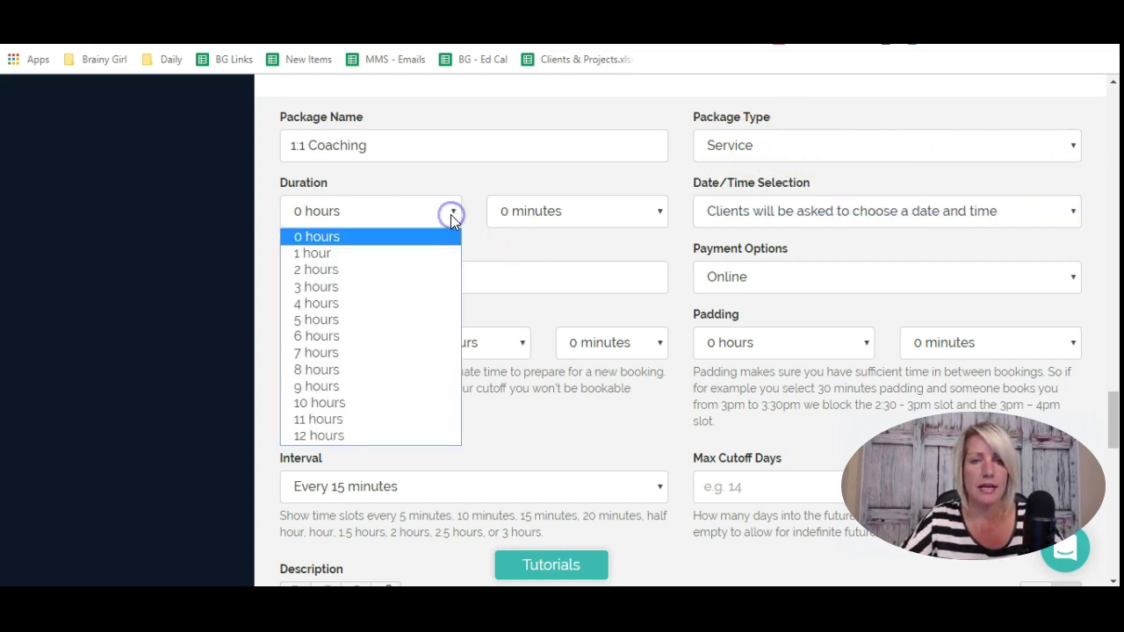
left_click(428, 253)
left_click(887, 218)
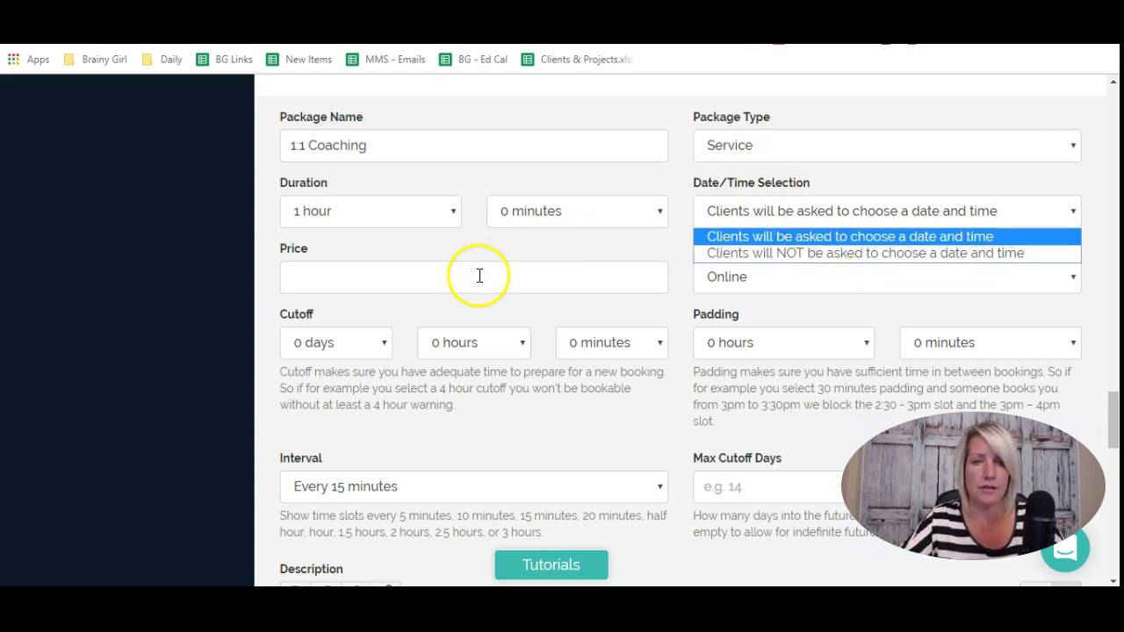
left_click(818, 237)
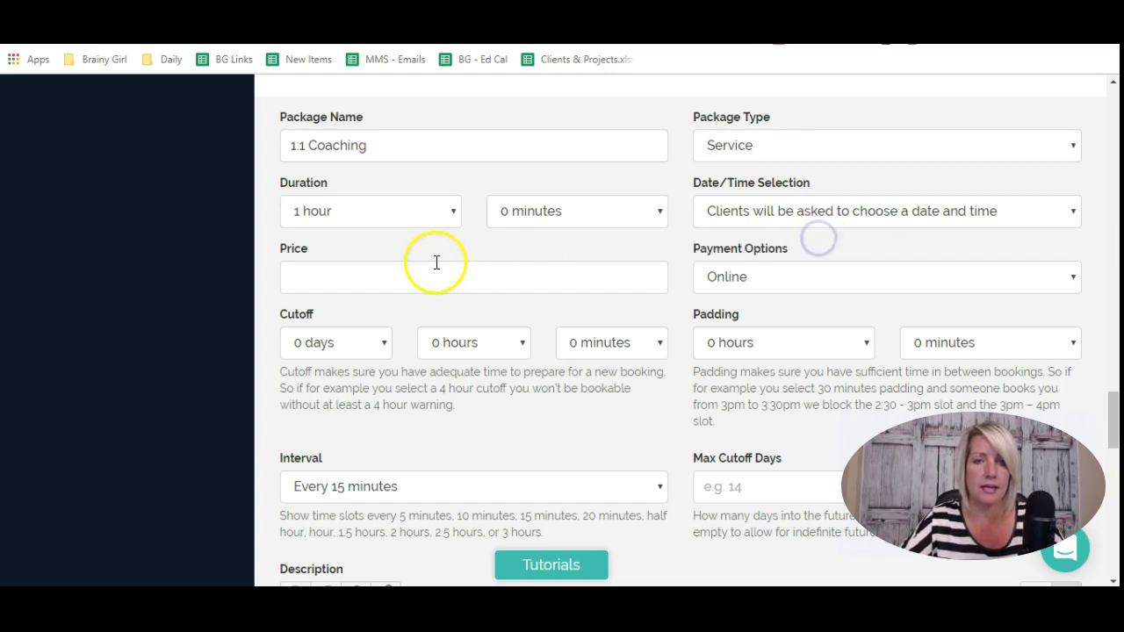
Step: Set the price to $250, payment to online only, and the booking cutoff to 1 day
left_click(416, 285)
type("$2")
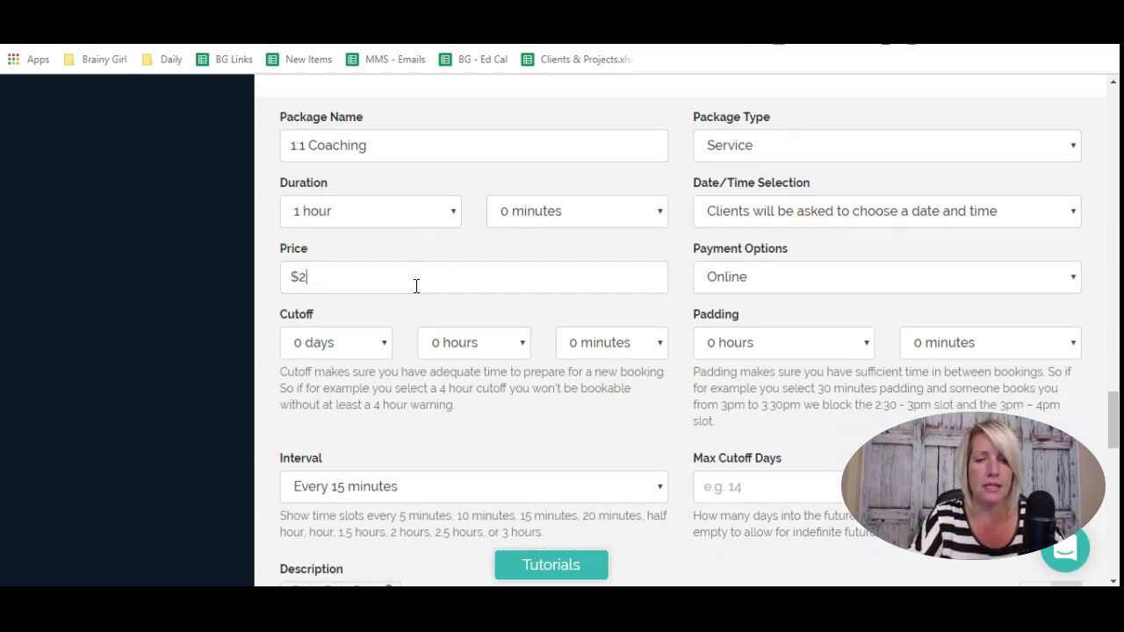
type("50")
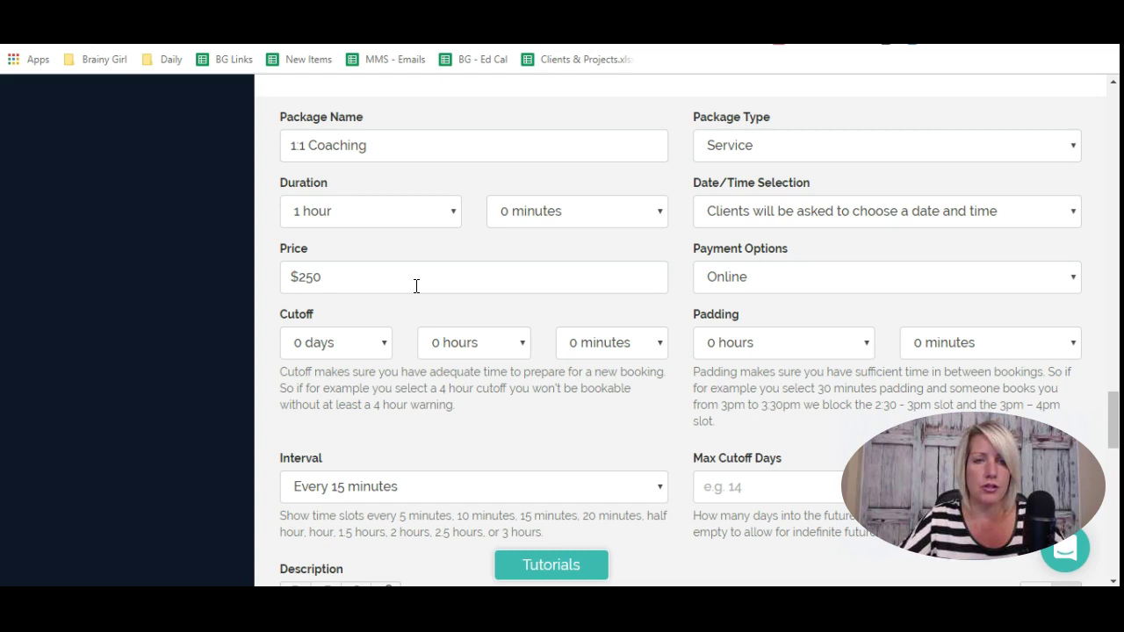
left_click(886, 280)
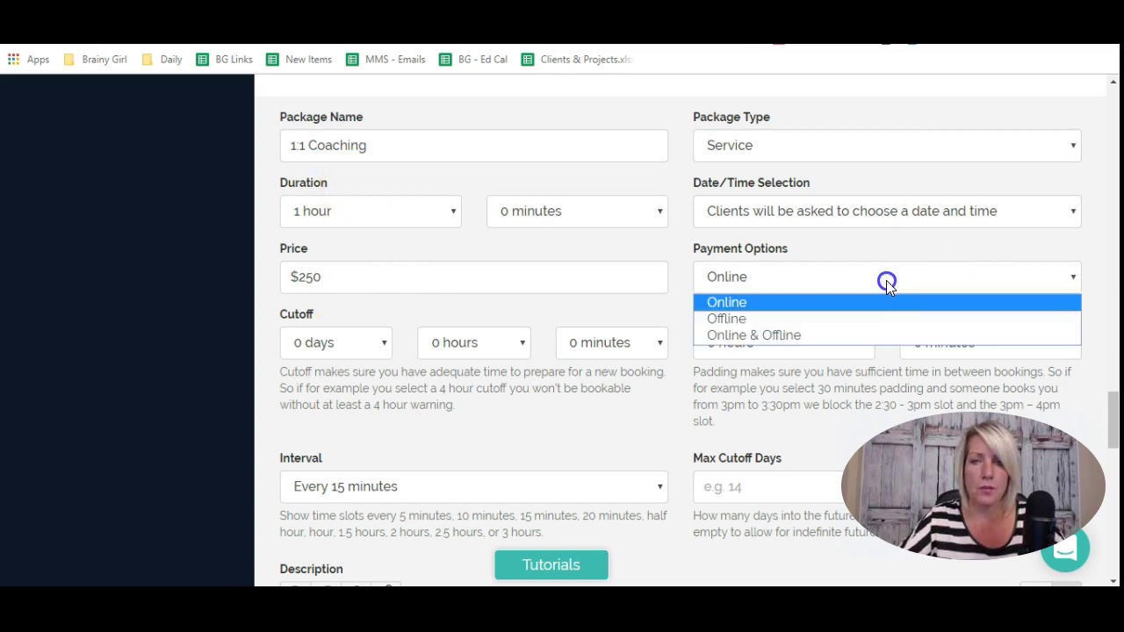
left_click(748, 303)
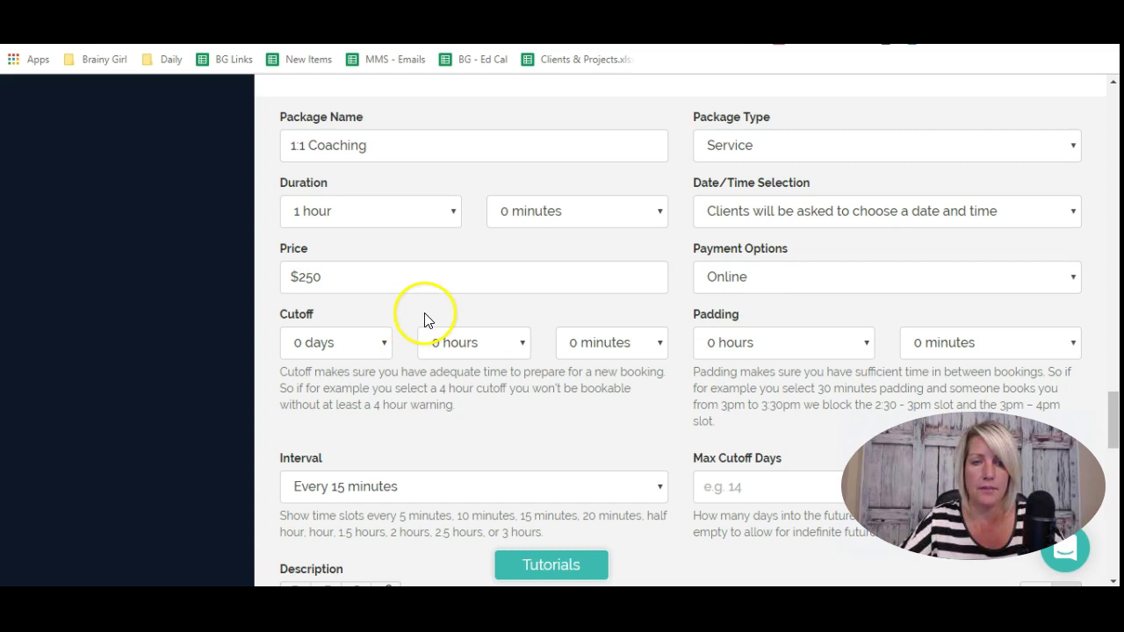
left_click_drag(451, 408, 279, 372)
left_click(383, 345)
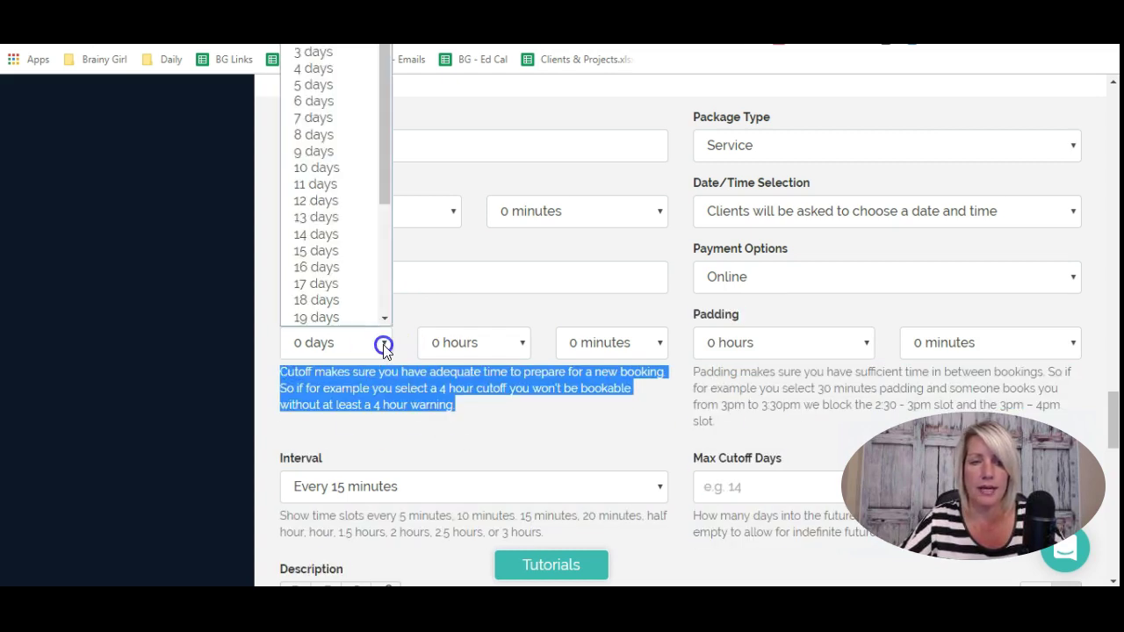
left_click(313, 19)
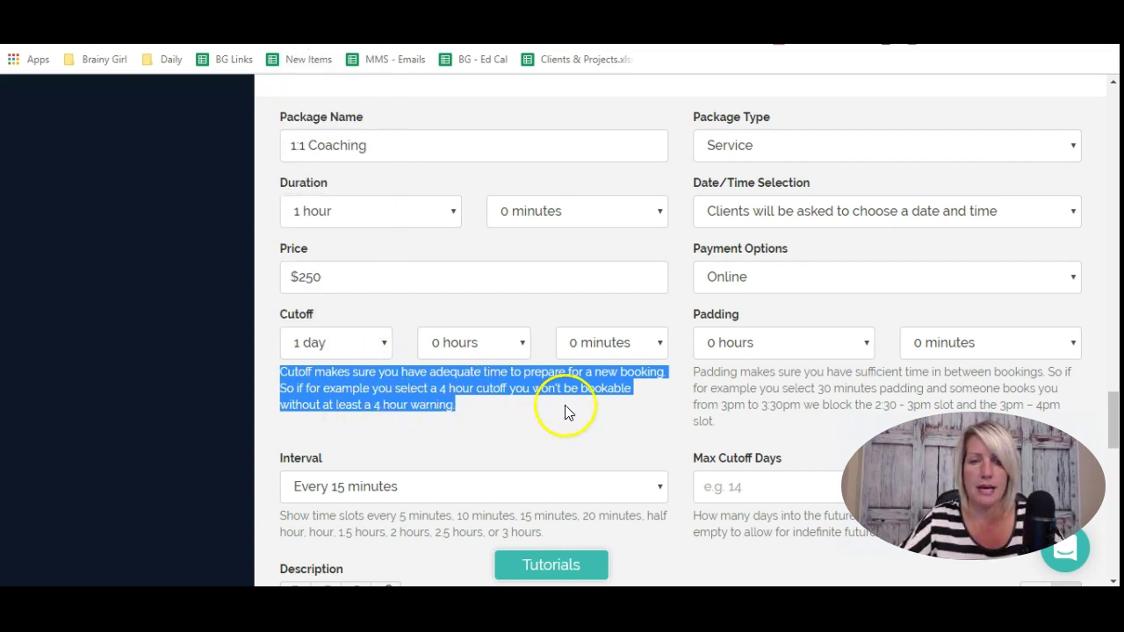
Step: Set 20 minutes of padding between bookings and 30-minute time-slot intervals
scroll(728, 346, "down", 3)
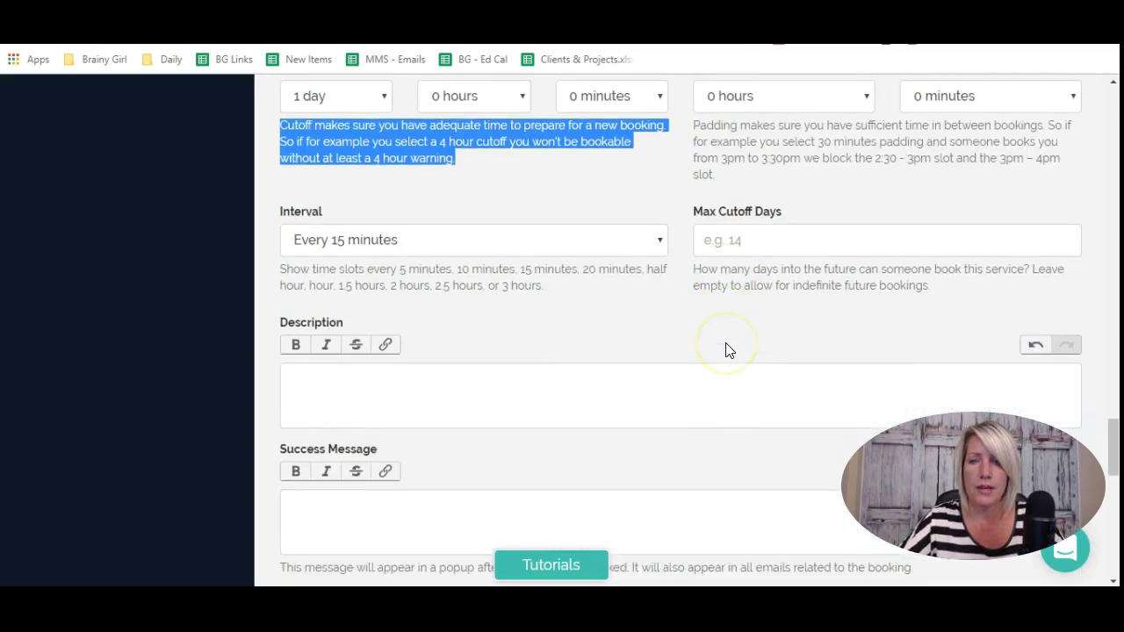
scroll(733, 316, "up", 1)
left_click_drag(740, 258, 692, 218)
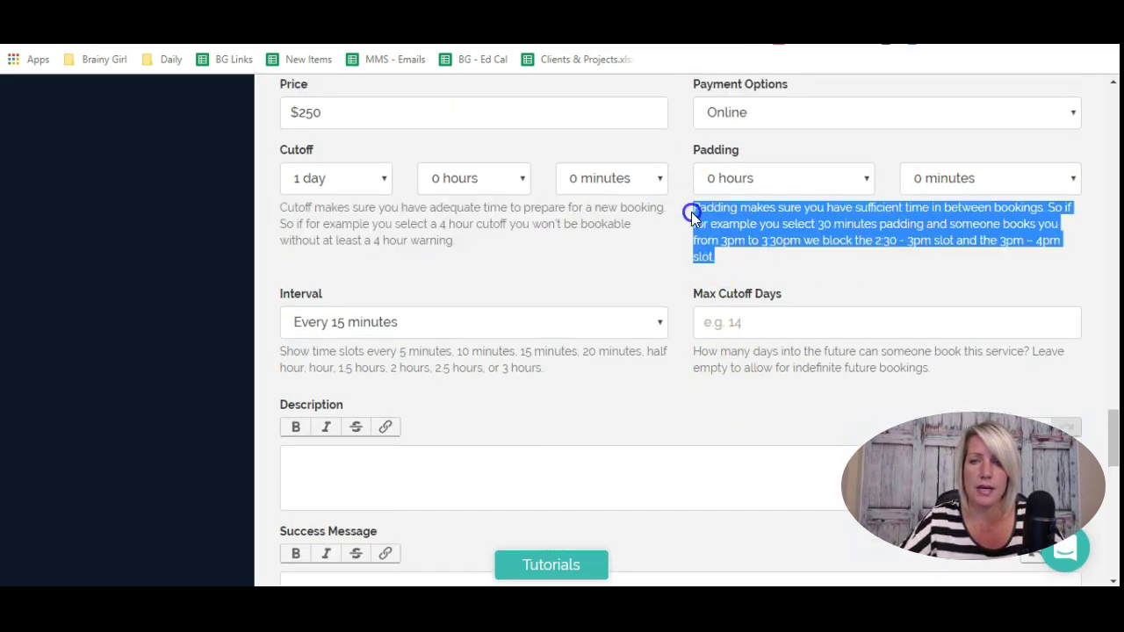
left_click(865, 179)
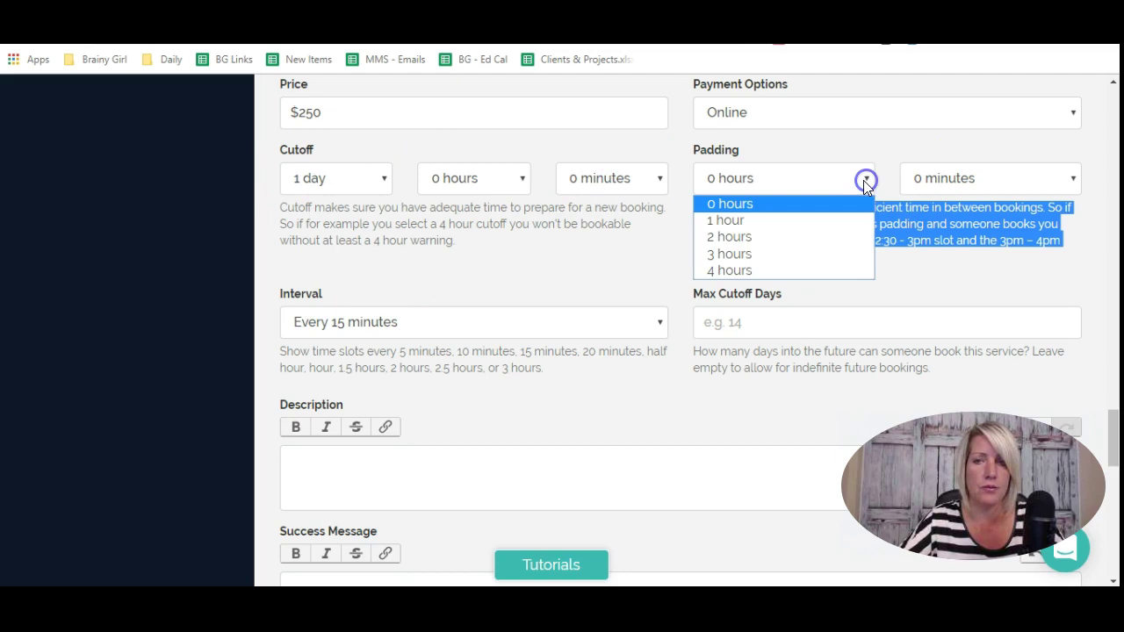
left_click(985, 179)
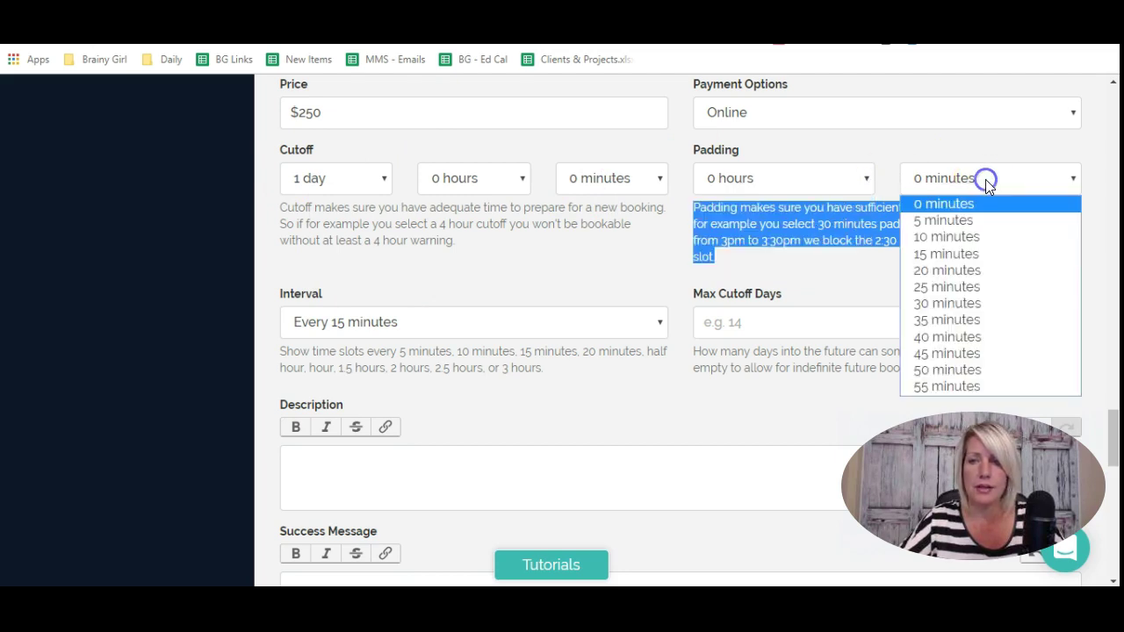
left_click(974, 271)
left_click(522, 277)
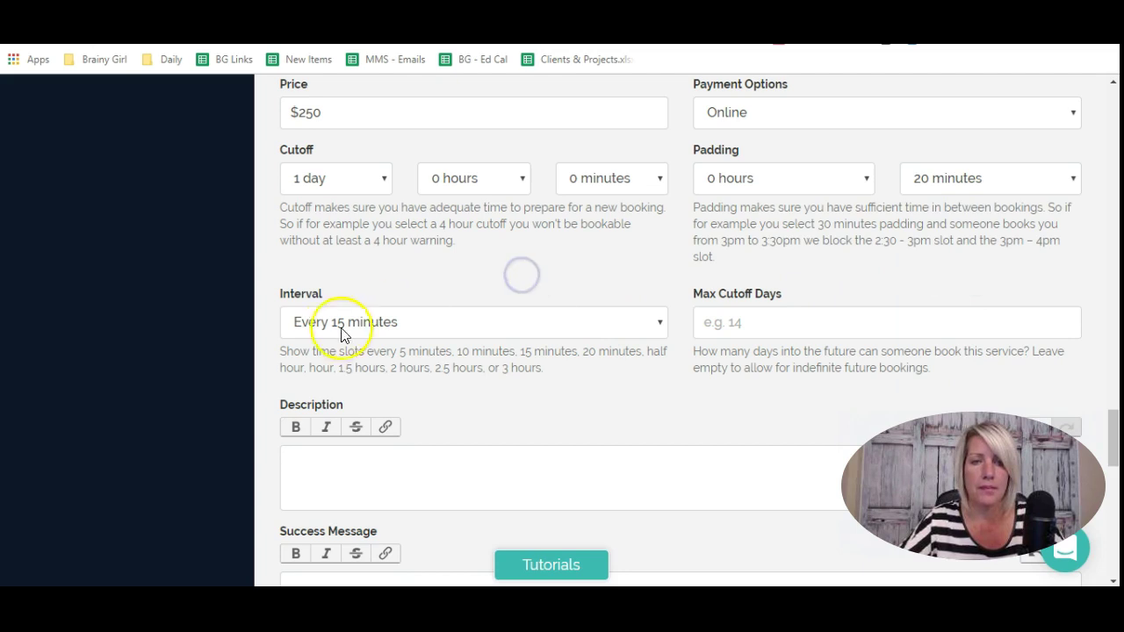
left_click(521, 324)
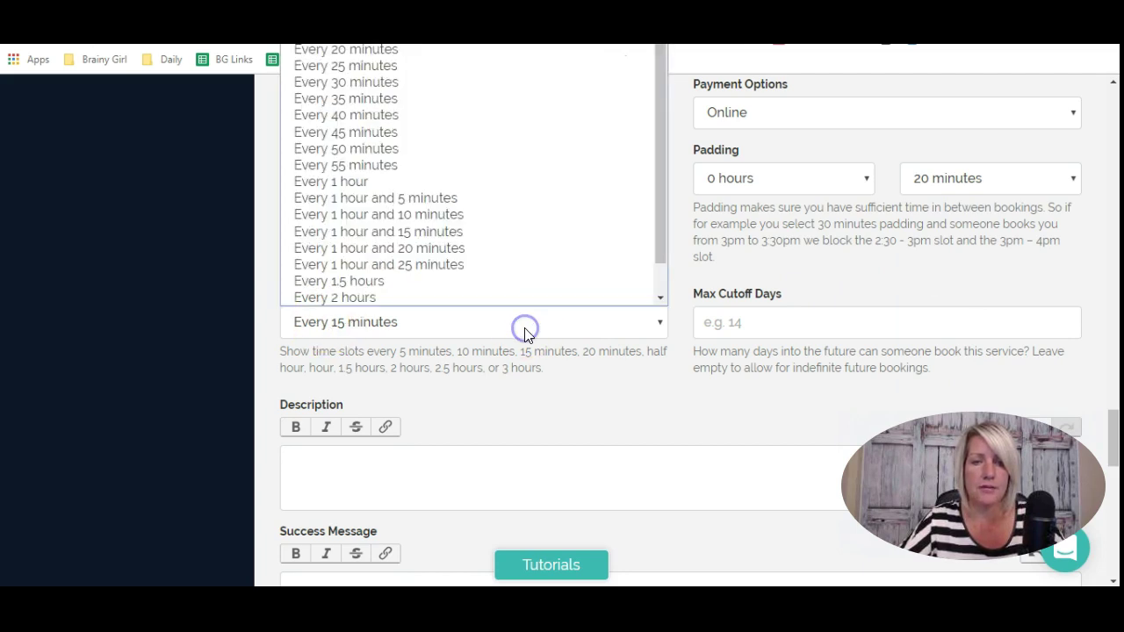
left_click(469, 82)
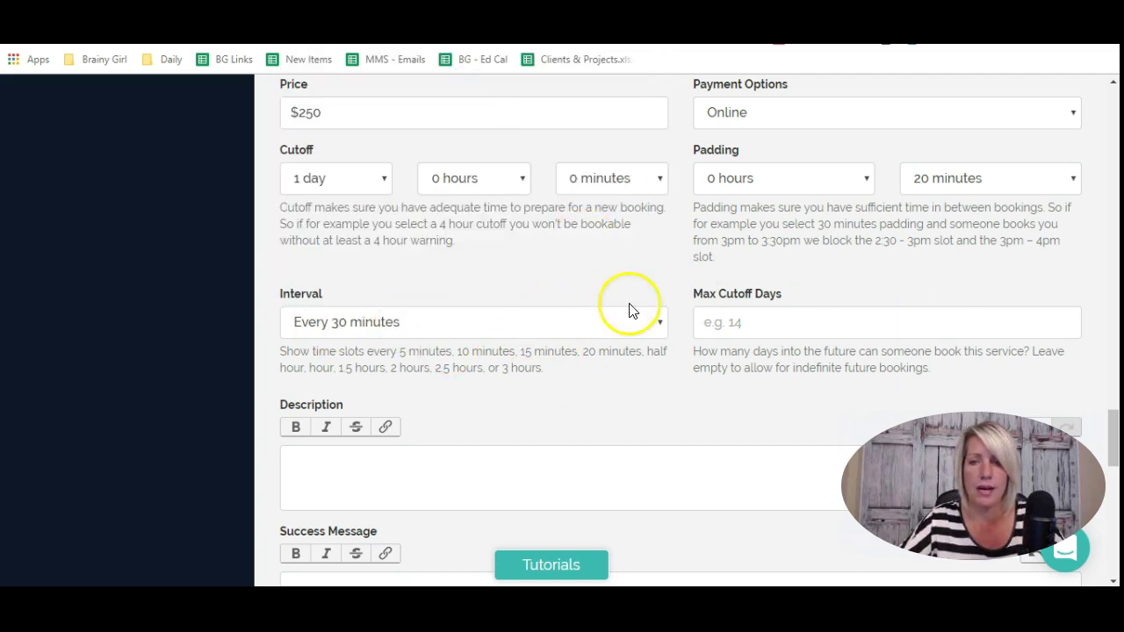
Step: Set Max Cutoff Days to 21 so clients book at most 21 days ahead
left_click(800, 320)
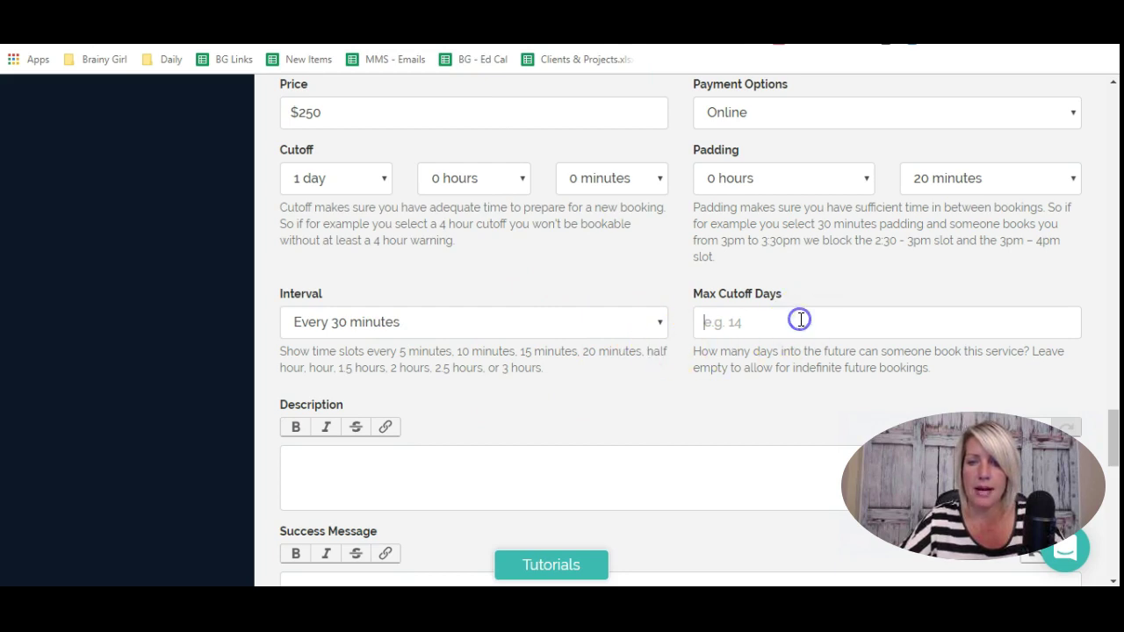
type("21")
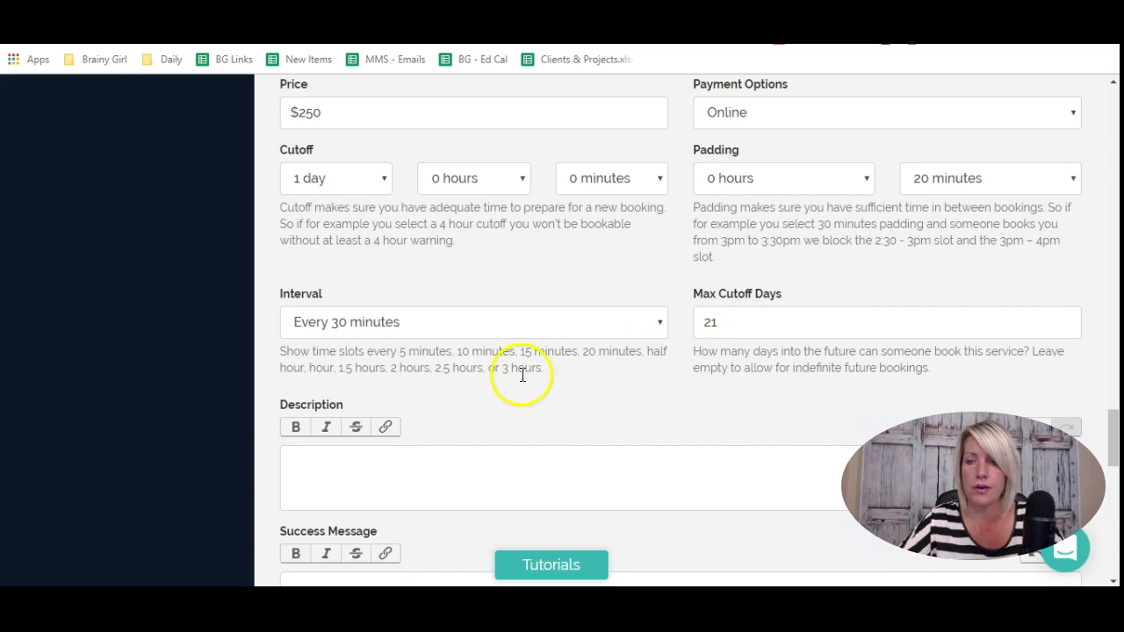
scroll(571, 351, "down", 2)
left_click(490, 286)
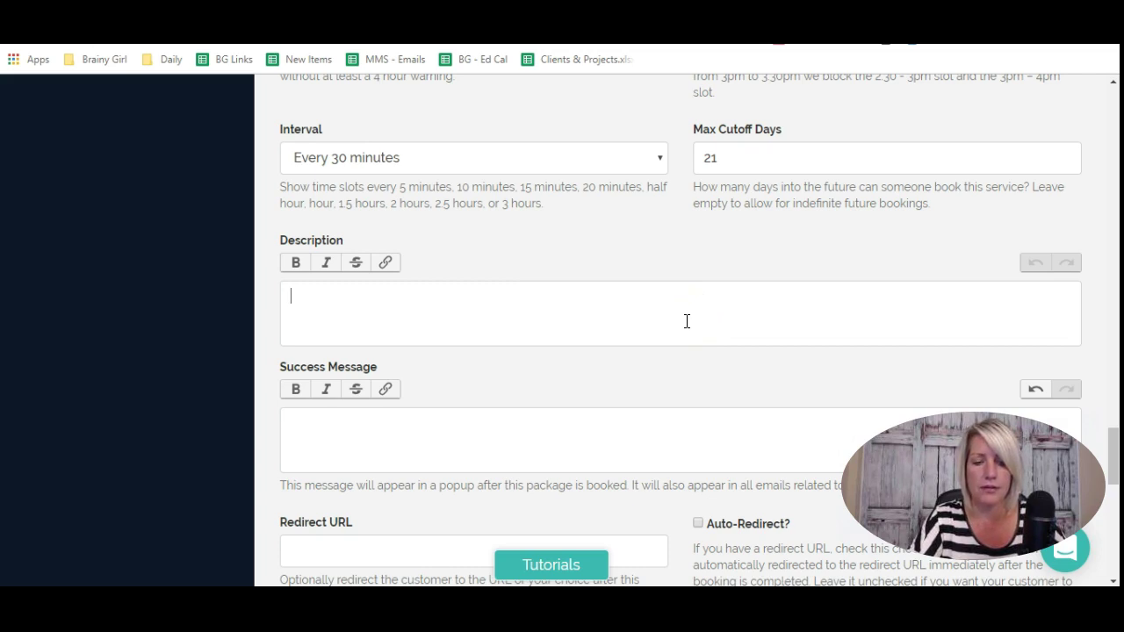
Step: Type 'Solidify your learning by working 1:1 with me!' as the package description
type("Solidify your learning by working 1")
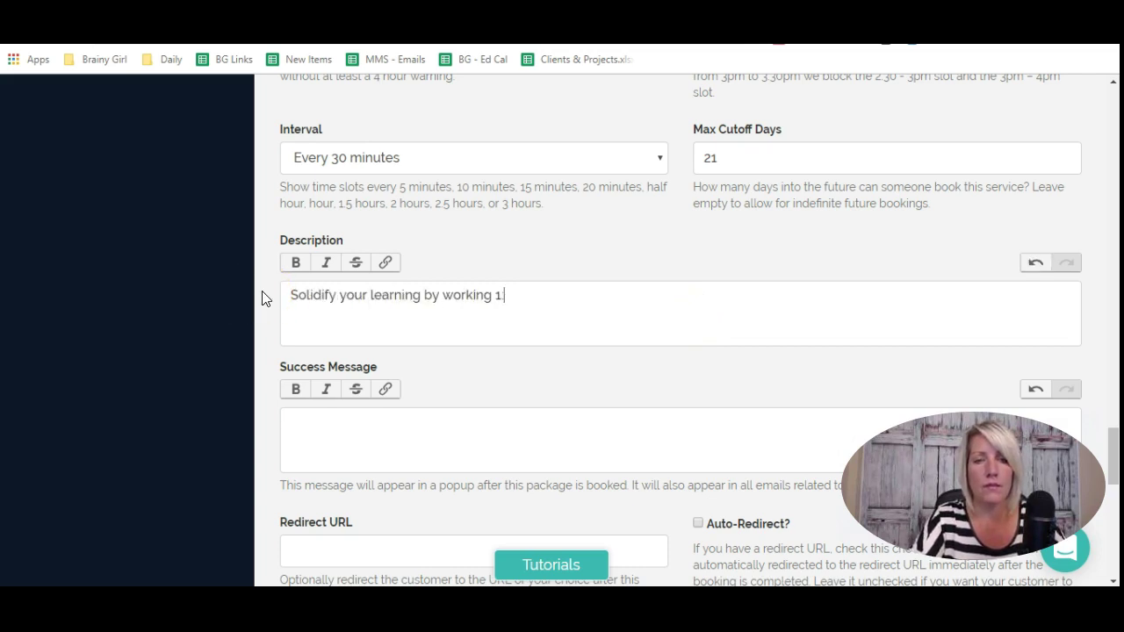
type(":1 with me!")
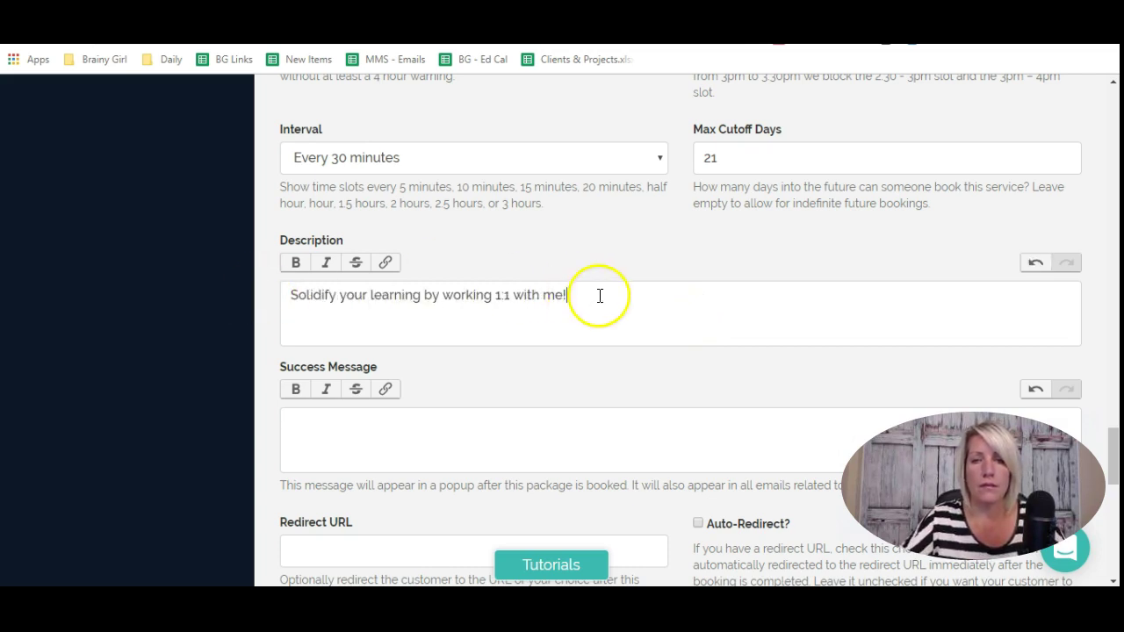
left_click_drag(600, 295, 268, 289)
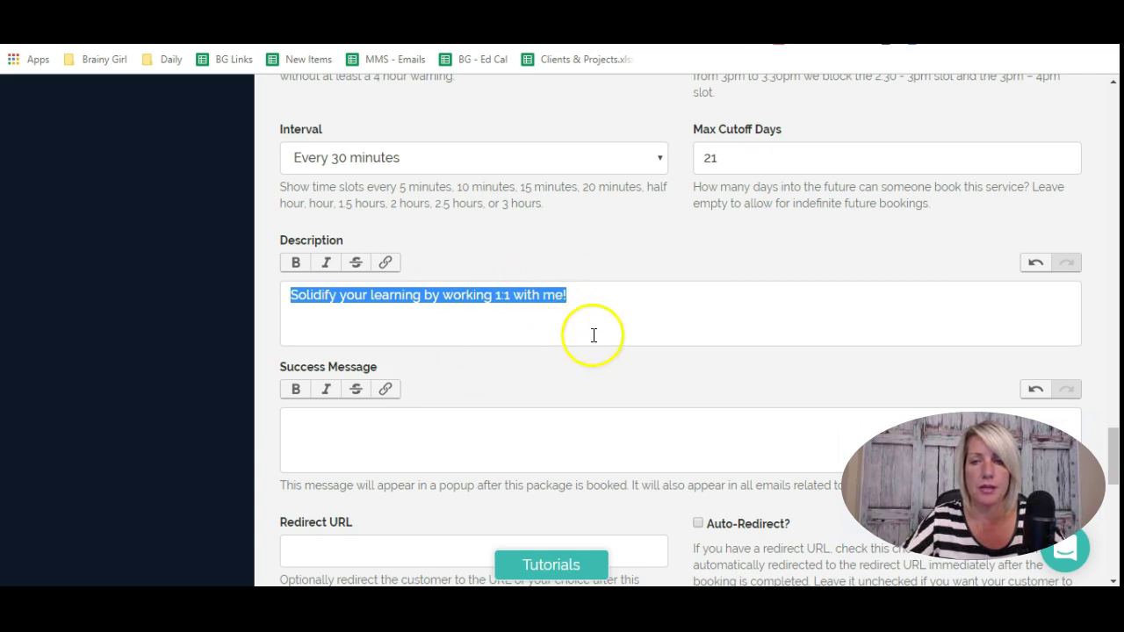
left_click(532, 292)
scroll(532, 294, "down", 1)
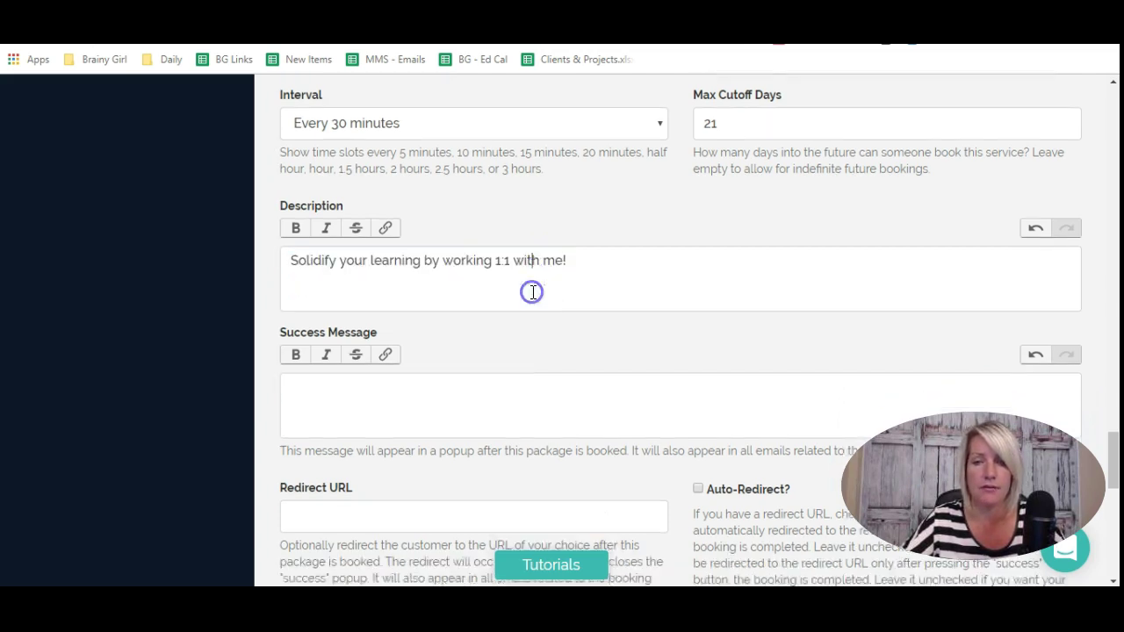
left_click(451, 350)
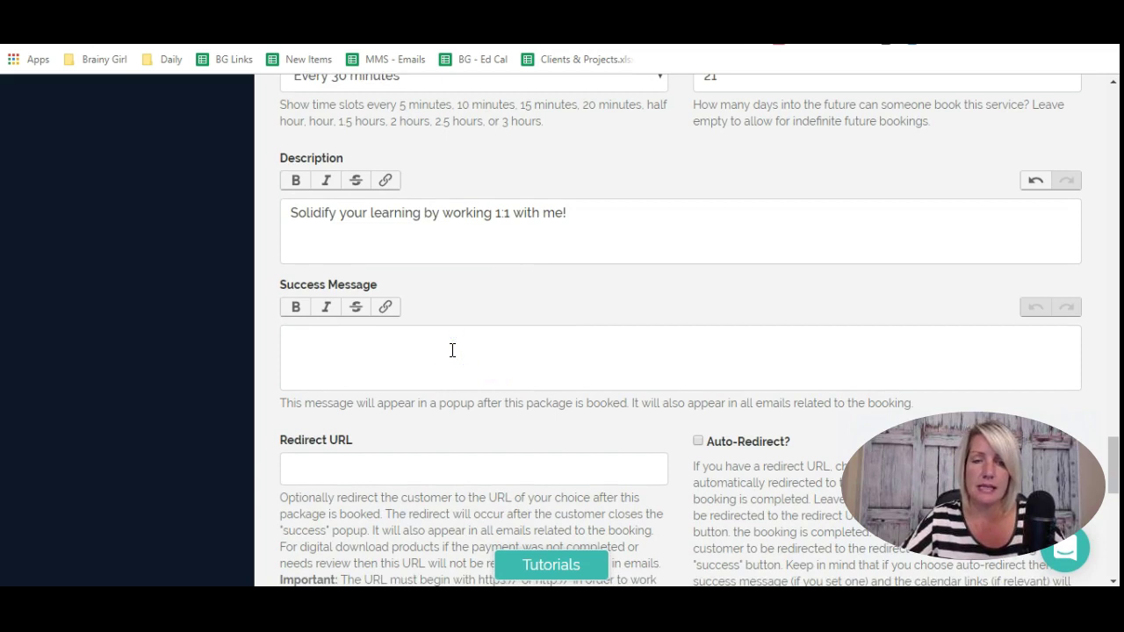
left_click(452, 350)
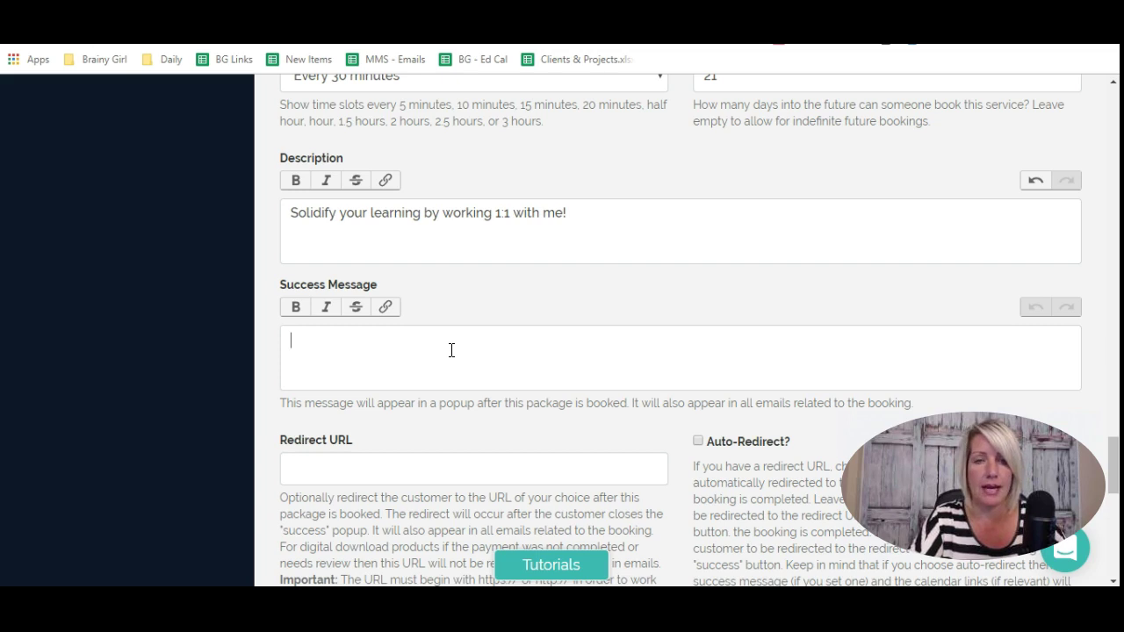
Step: Write a thank-you success message mentioning the confirmation email and the 2-hour reminder
left_click(451, 350)
type("Thank you for booking time ")
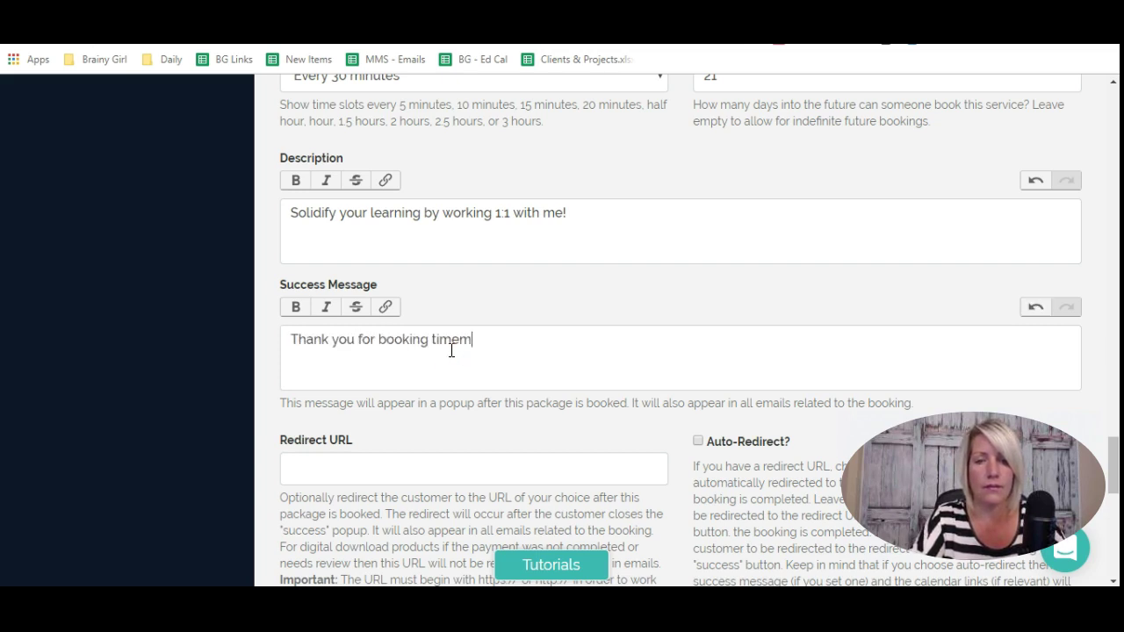
type("with me. Please check")
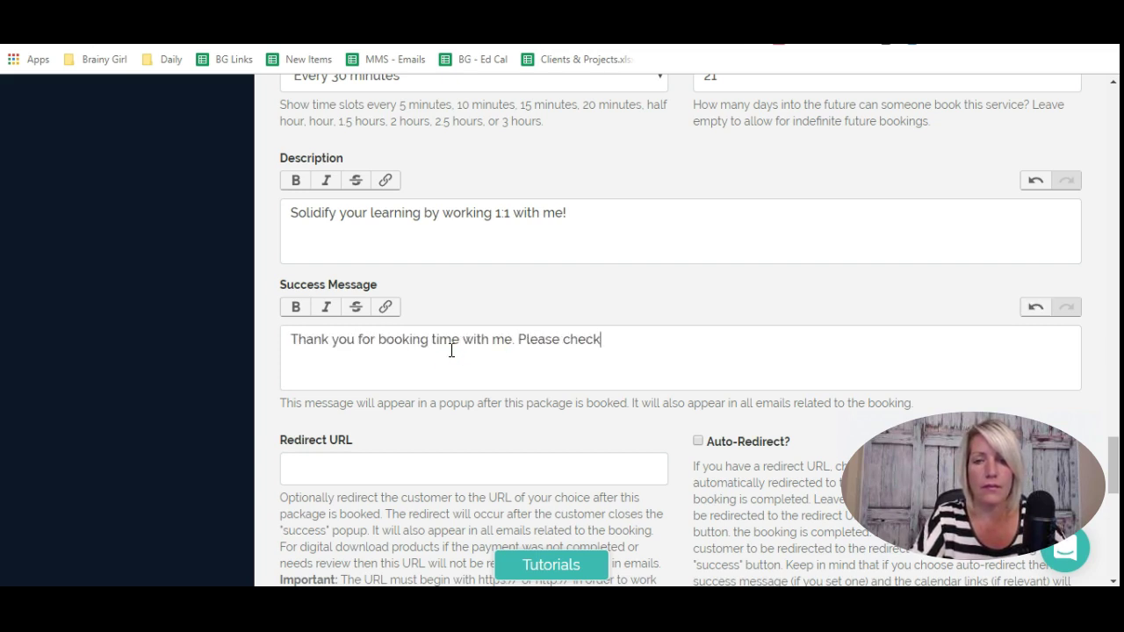
type(" your email inbox for the confirmati")
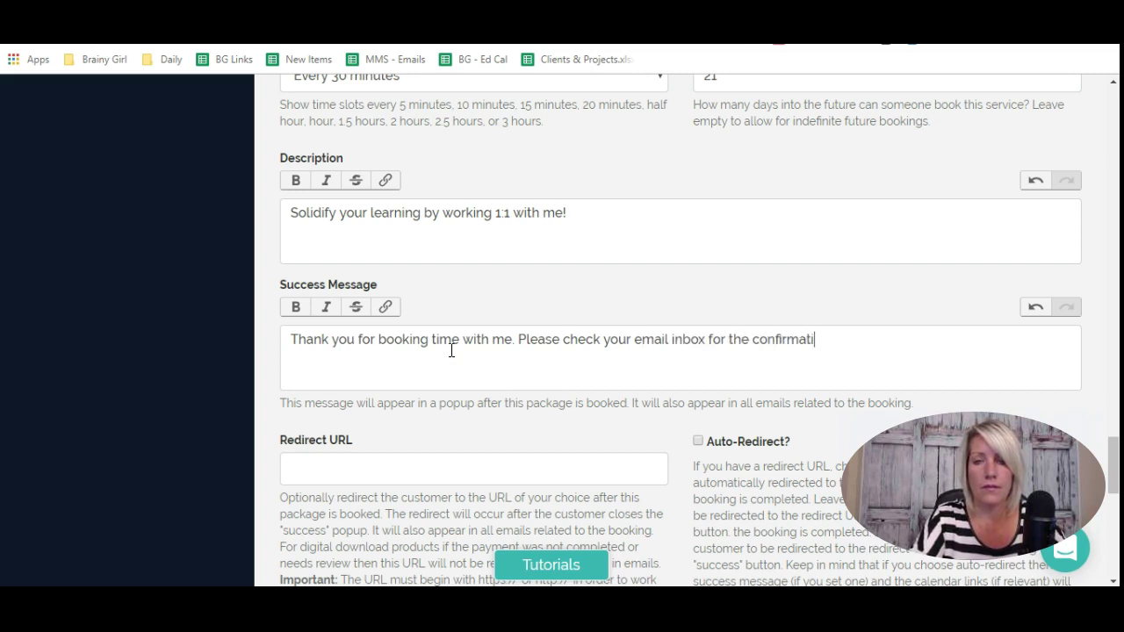
type("on message. ** Note ** You will fi")
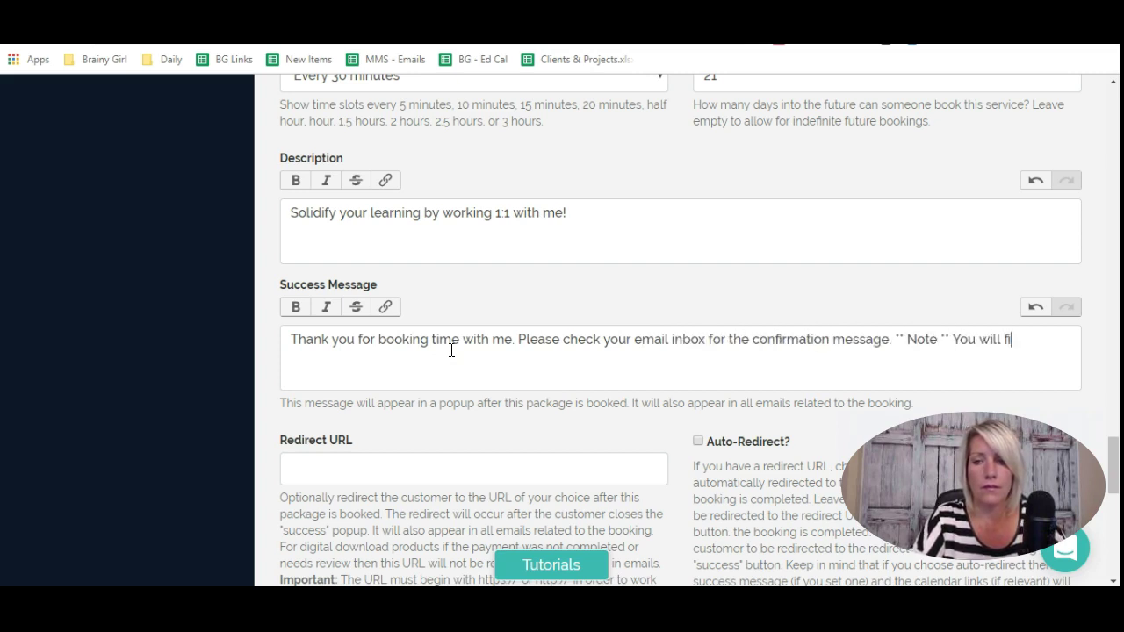
type("nd the link to join the video conference call")
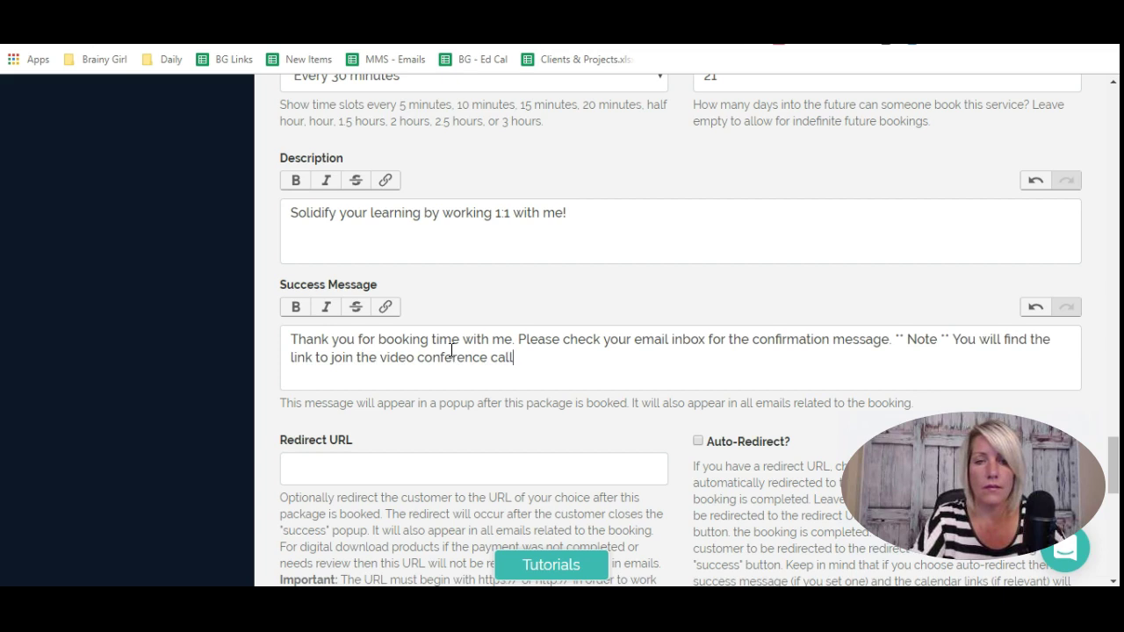
type(" in the confirmation email, and will rec")
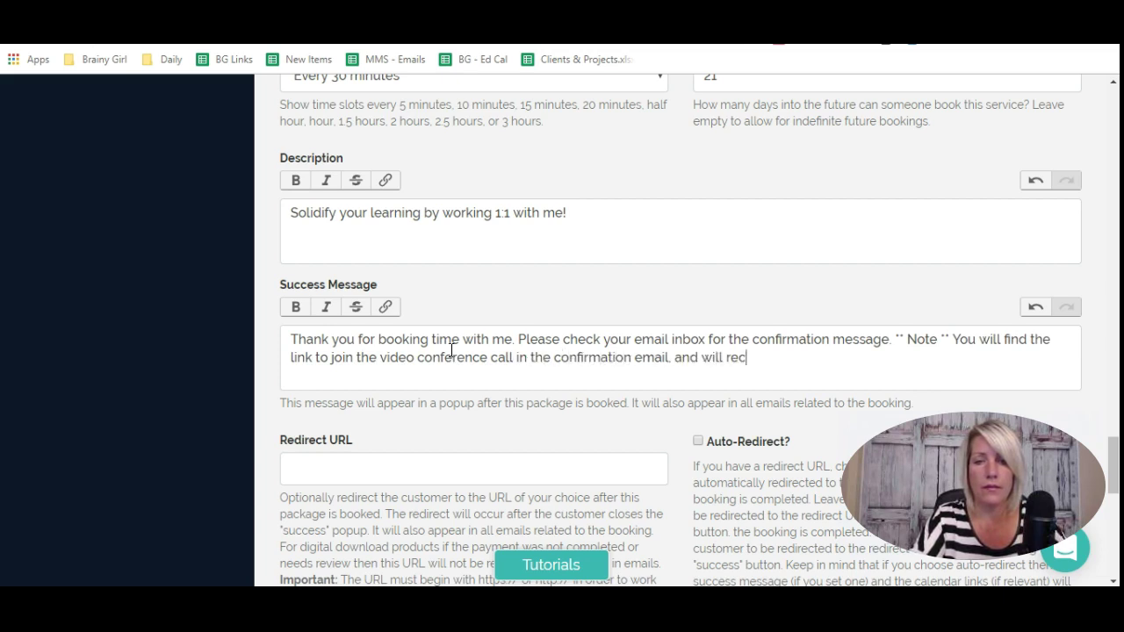
type("eive a reminder 2 hours before the call.")
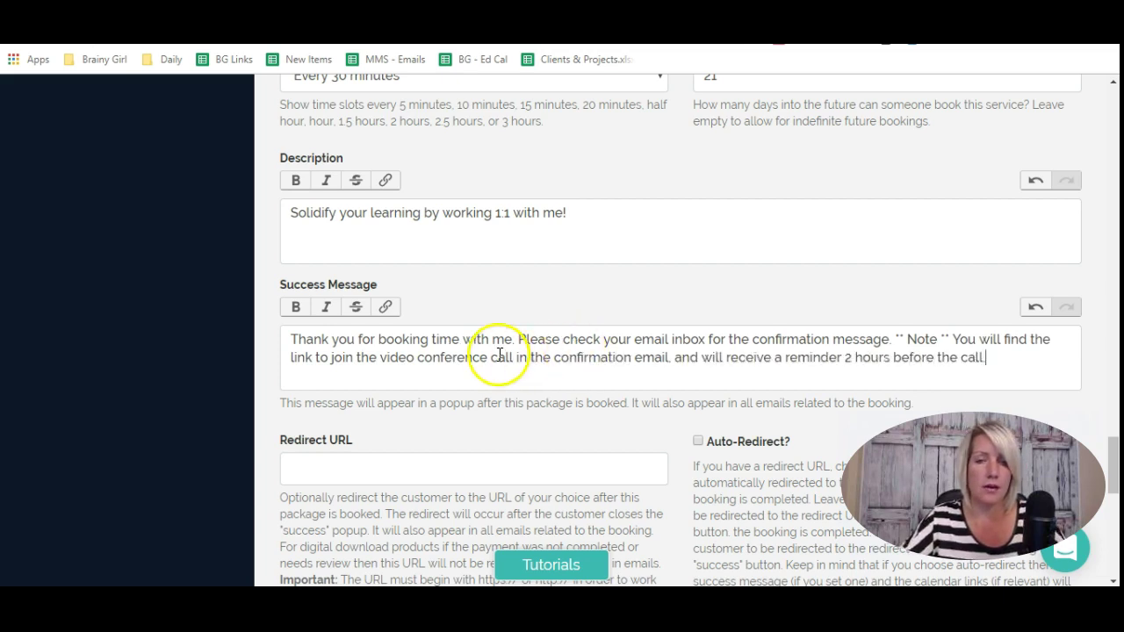
left_click_drag(545, 340, 551, 363)
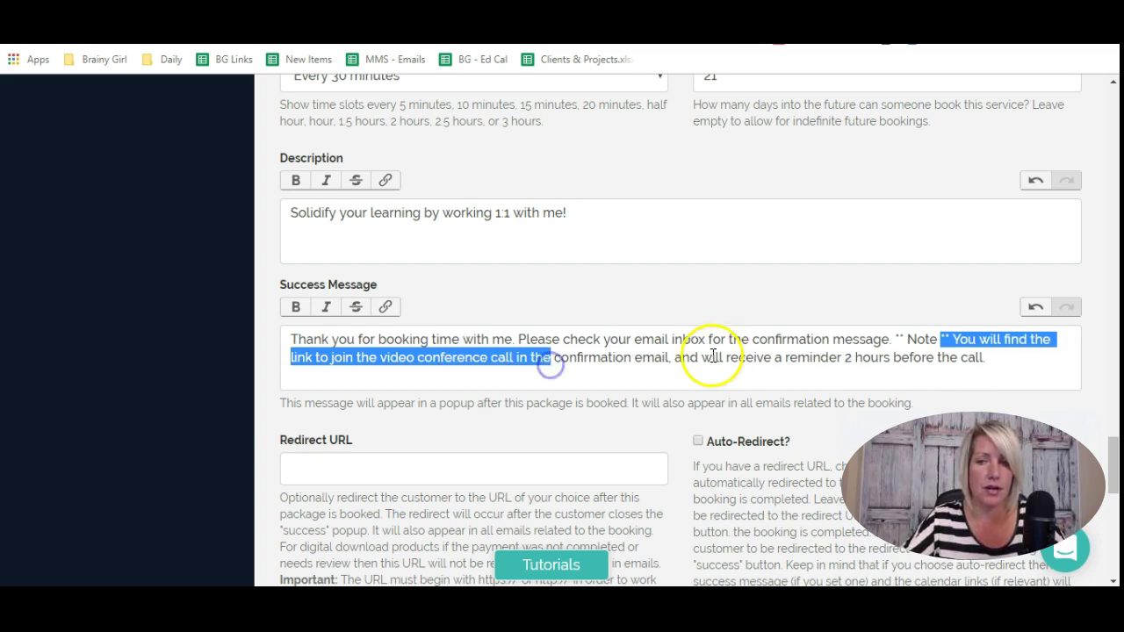
left_click_drag(676, 363, 1004, 370)
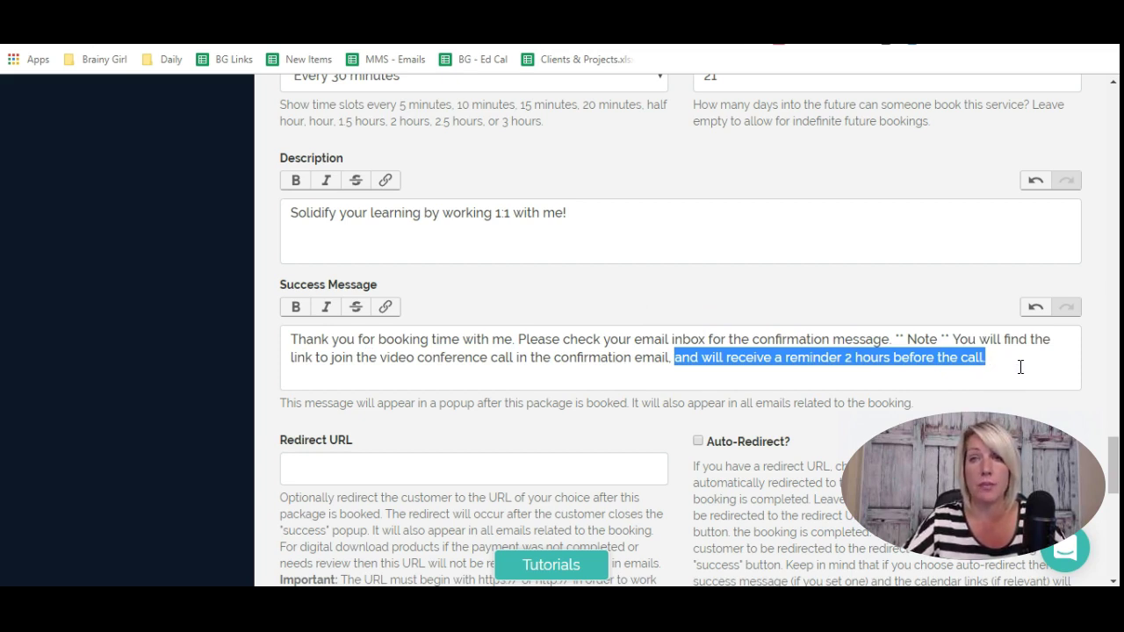
left_click(715, 363)
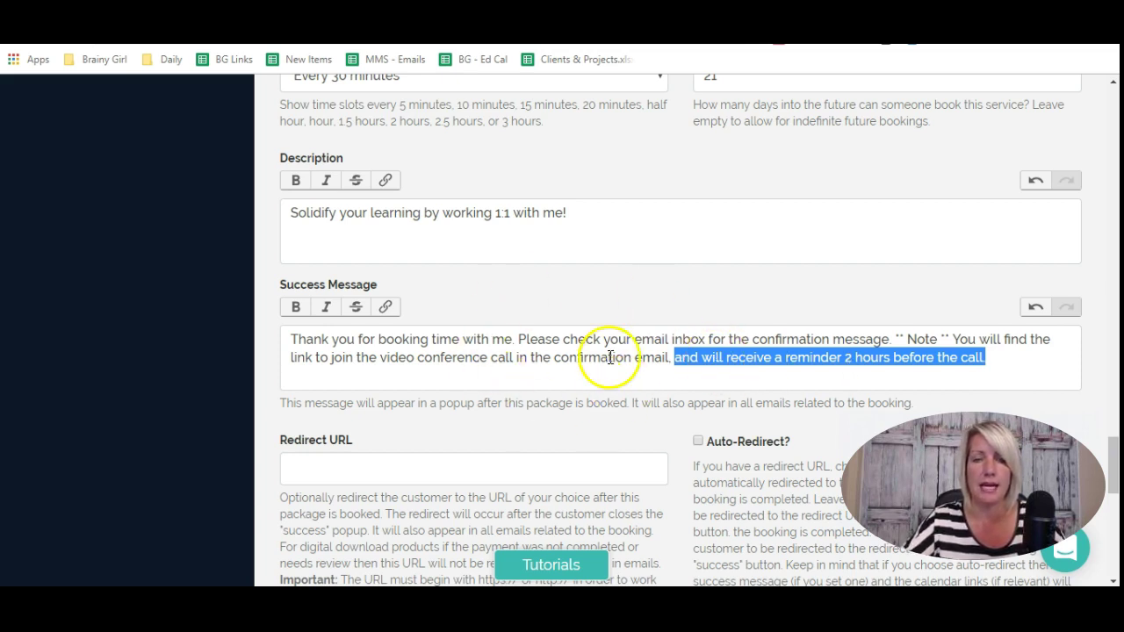
scroll(680, 225, "down", 4)
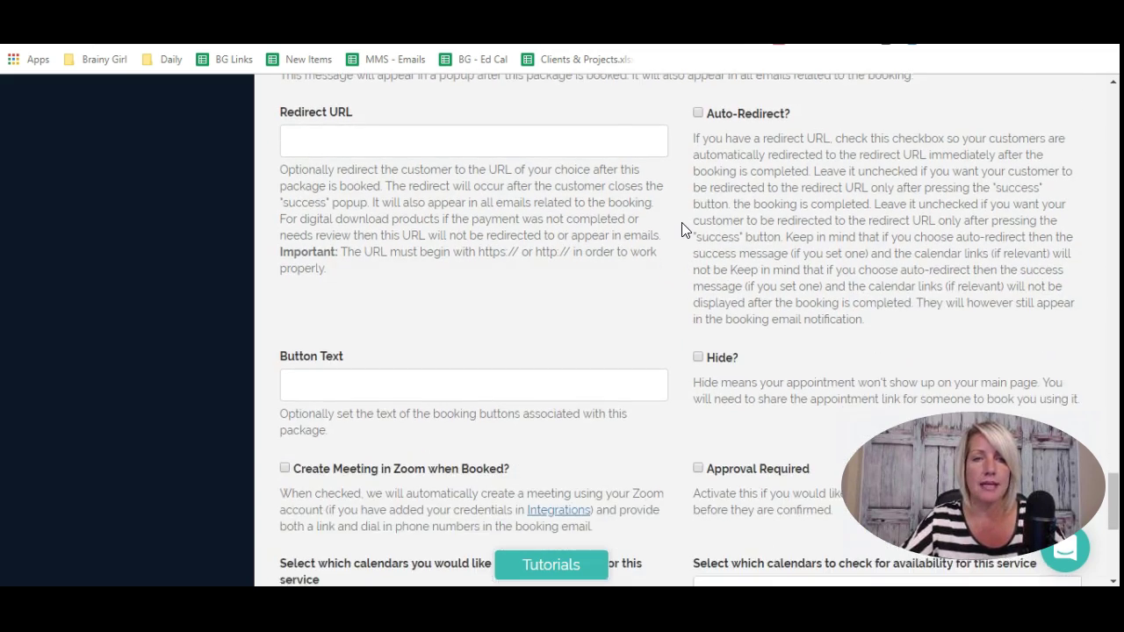
scroll(680, 224, "up", 1)
left_click(442, 218)
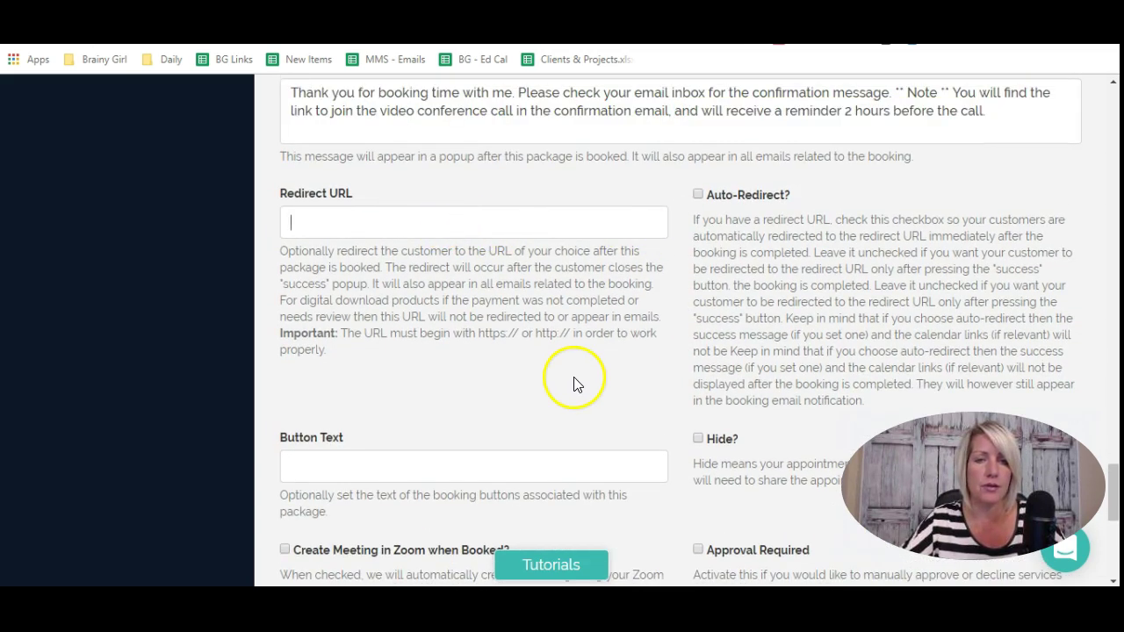
left_click_drag(279, 283, 377, 288)
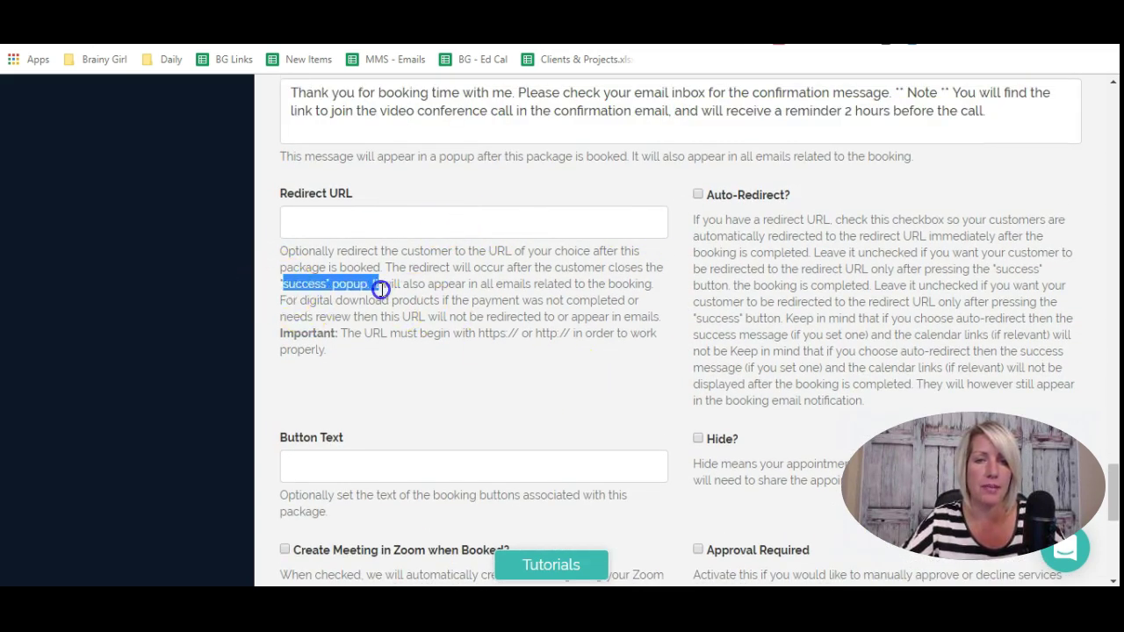
left_click(369, 228)
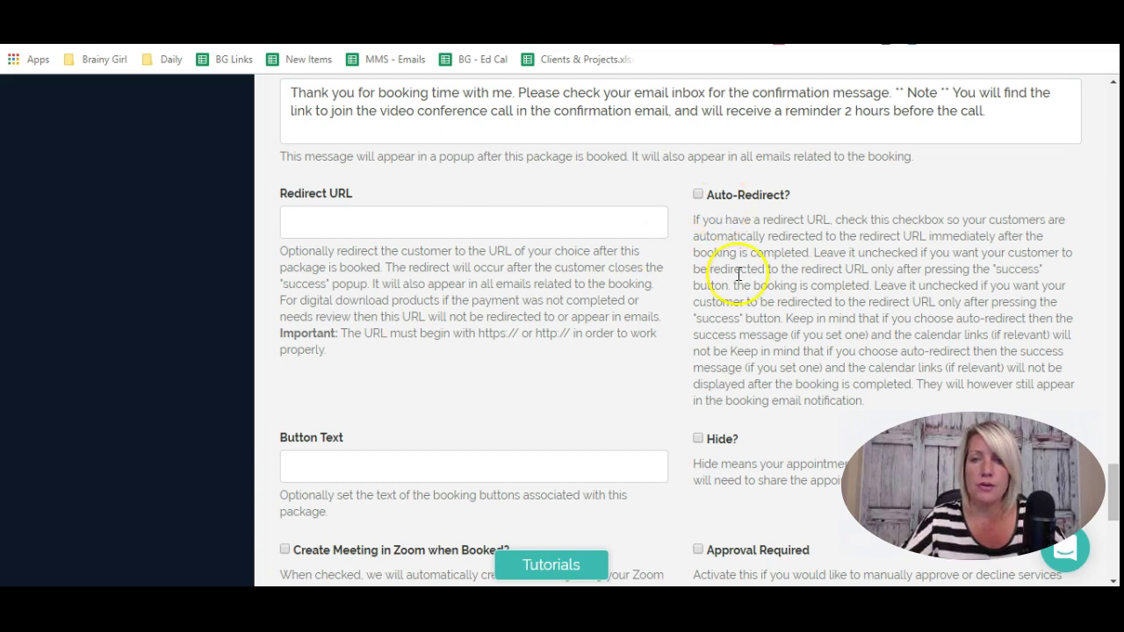
left_click_drag(773, 318, 650, 316)
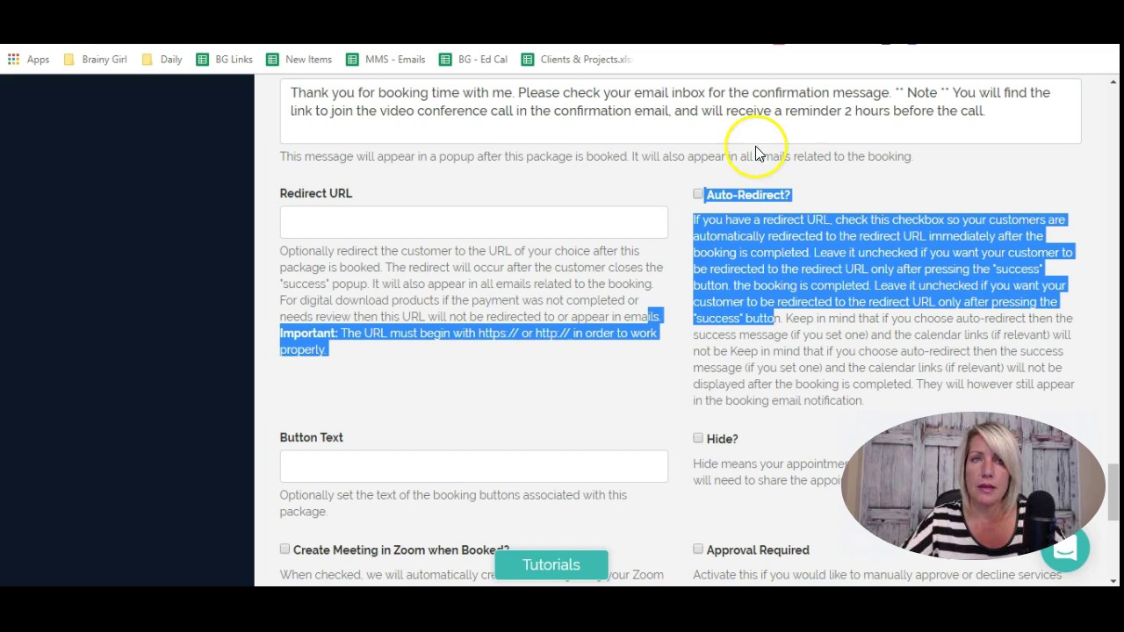
left_click(590, 395)
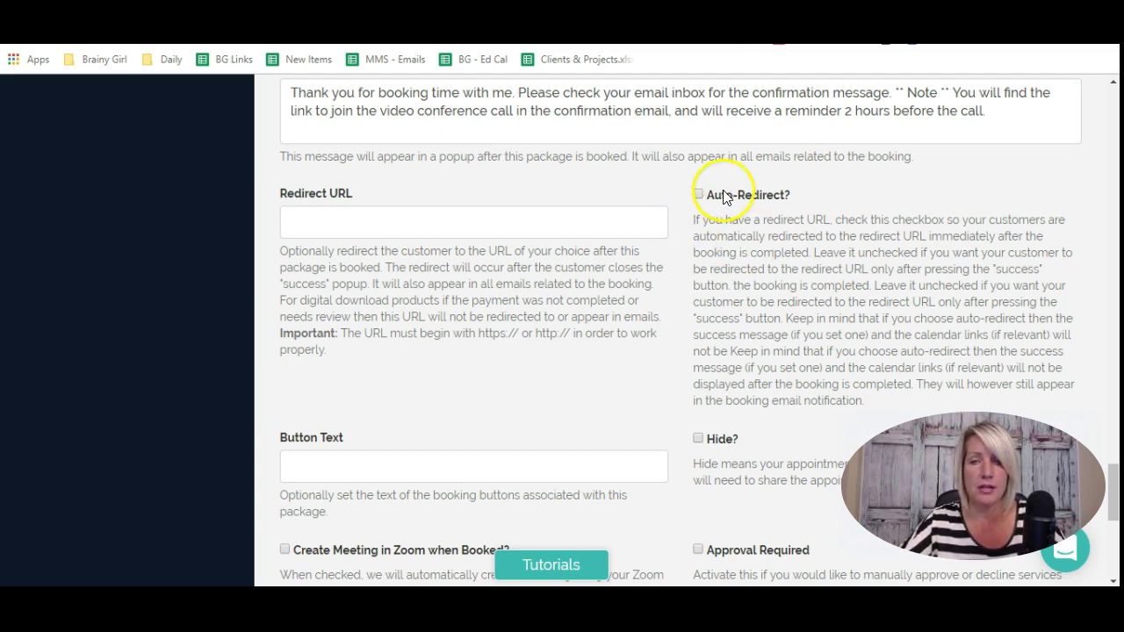
left_click_drag(542, 111, 398, 111)
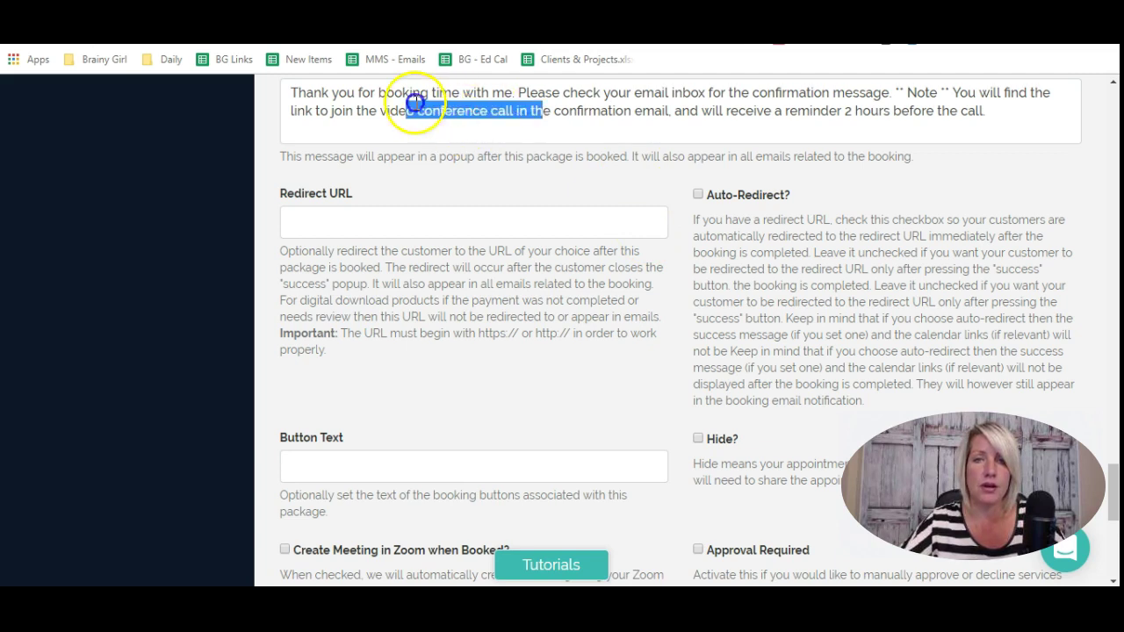
Step: Set the button text to BOOK NOW and tick Hide? to keep the package off the main page
scroll(619, 262, "down", 2)
left_click(430, 290)
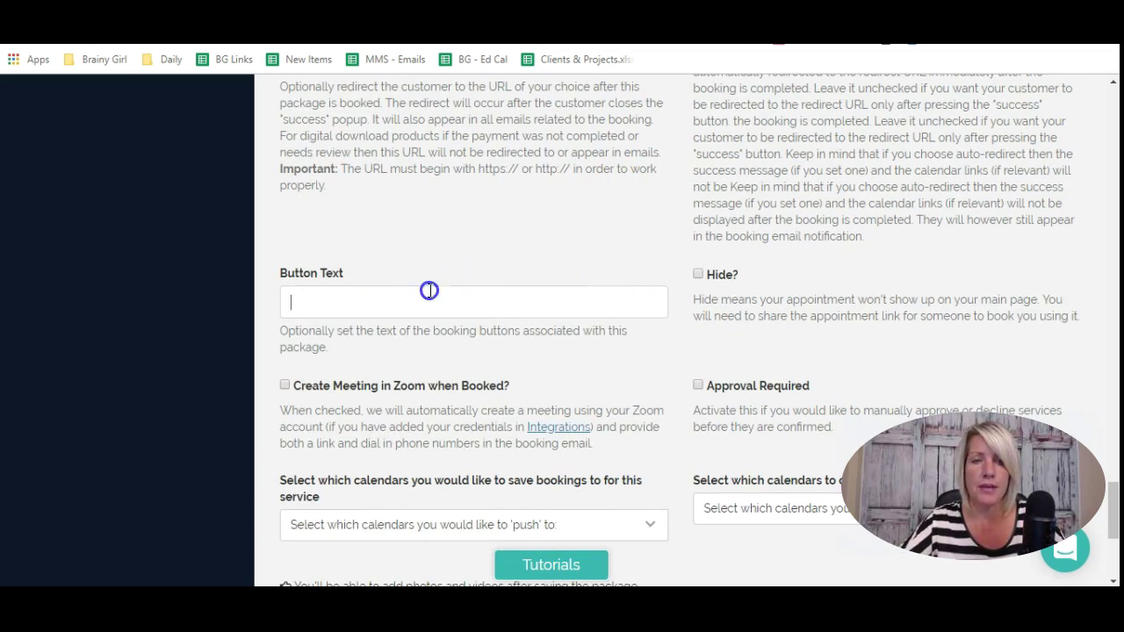
type("BOOK NOW")
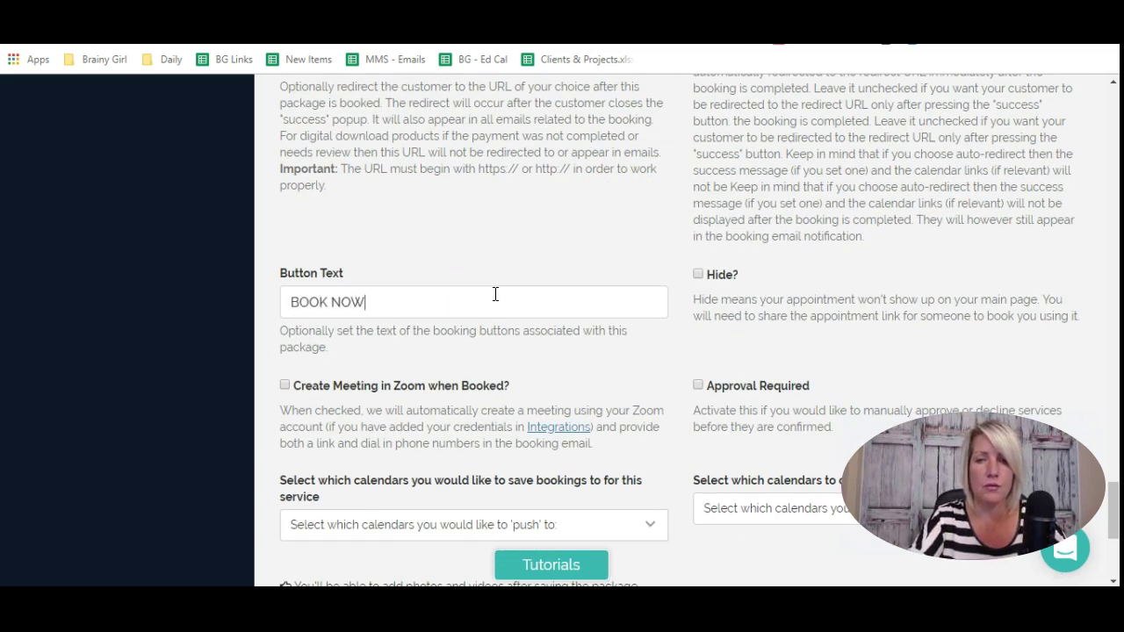
left_click(697, 273)
scroll(750, 318, "down", 2)
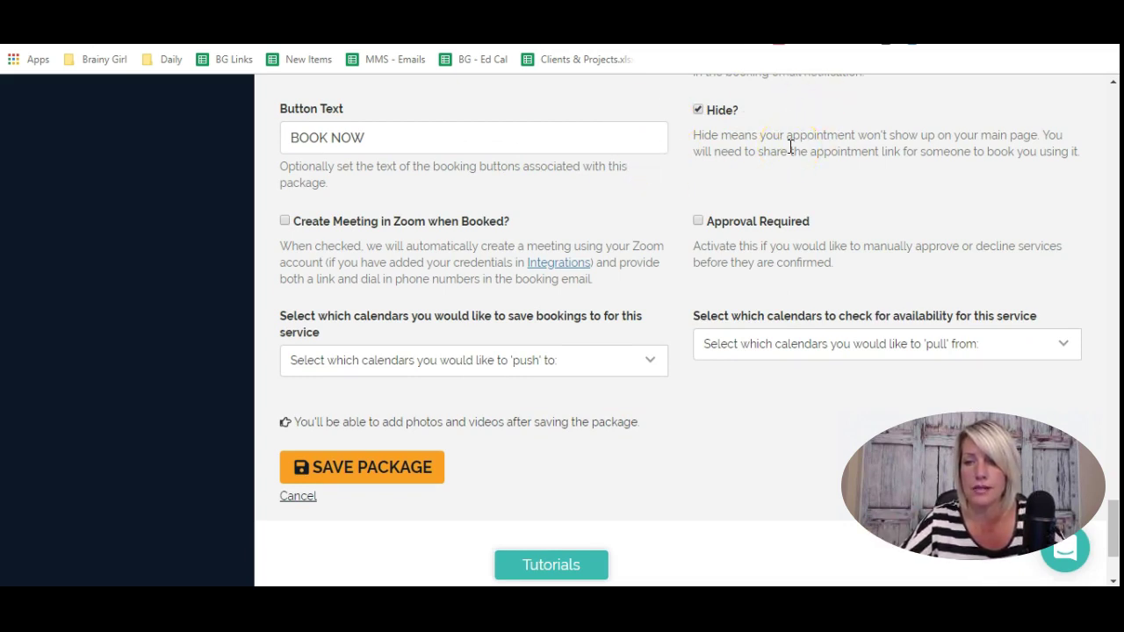
left_click_drag(1086, 151, 711, 121)
left_click(711, 121)
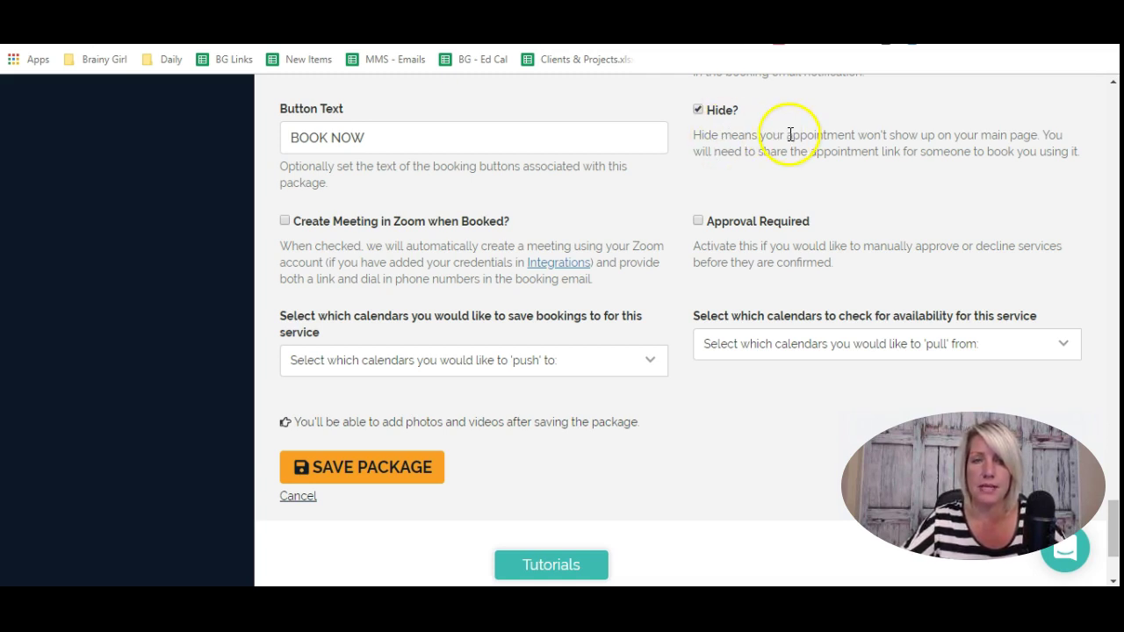
Step: Enable automatic Zoom meetings and Approval Required, leaving the push/pull calendar settings empty
left_click(286, 223)
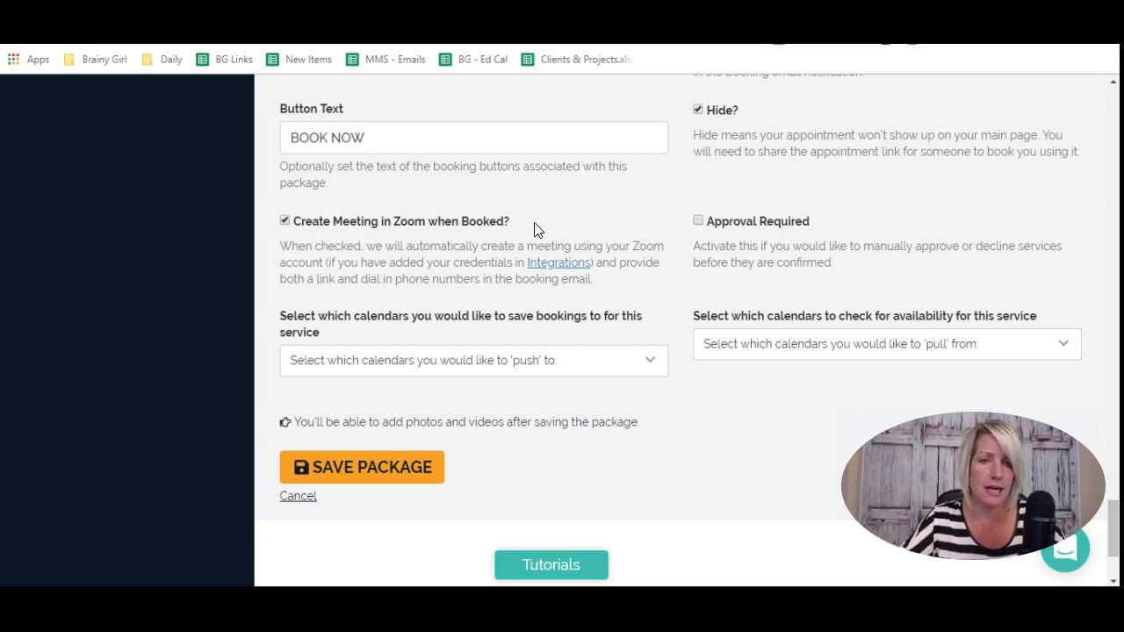
left_click(698, 219)
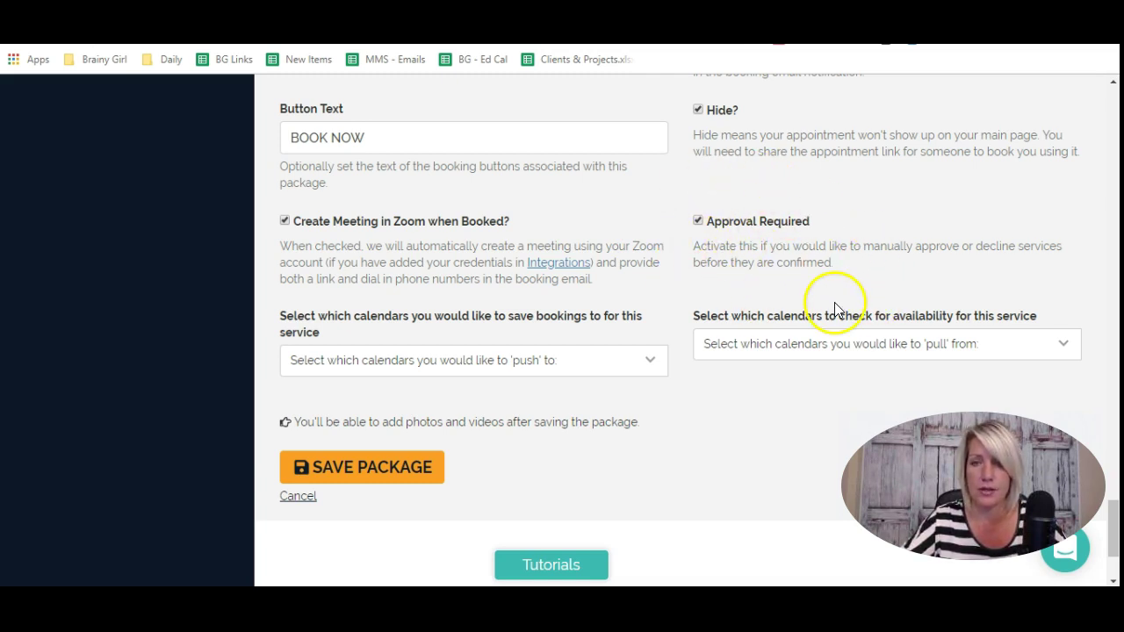
left_click(698, 222)
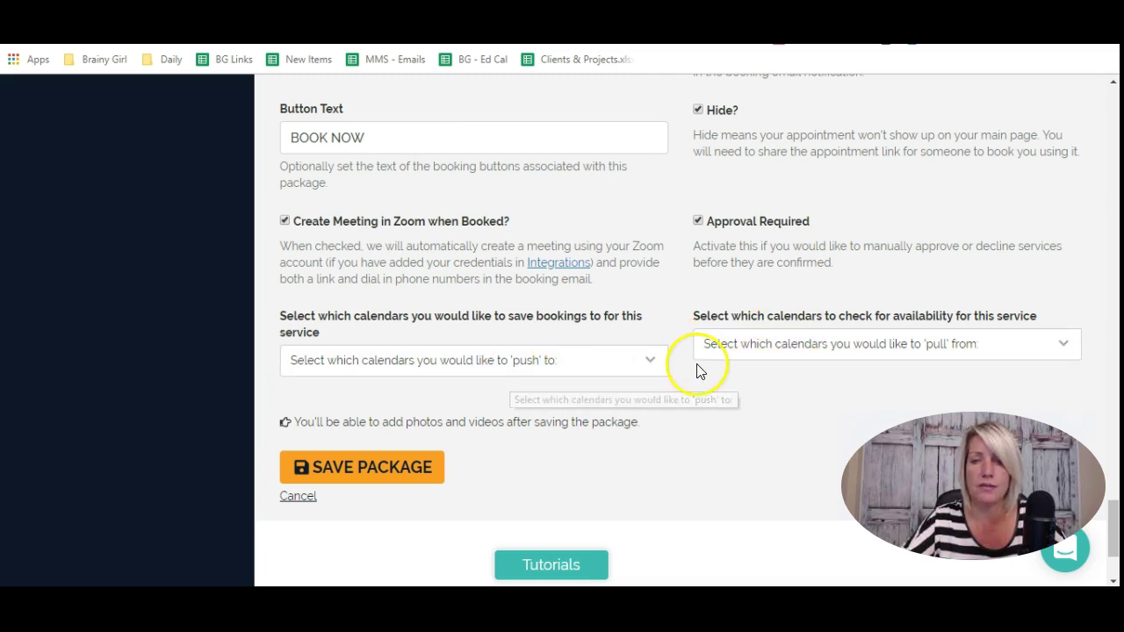
left_click_drag(450, 316, 564, 316)
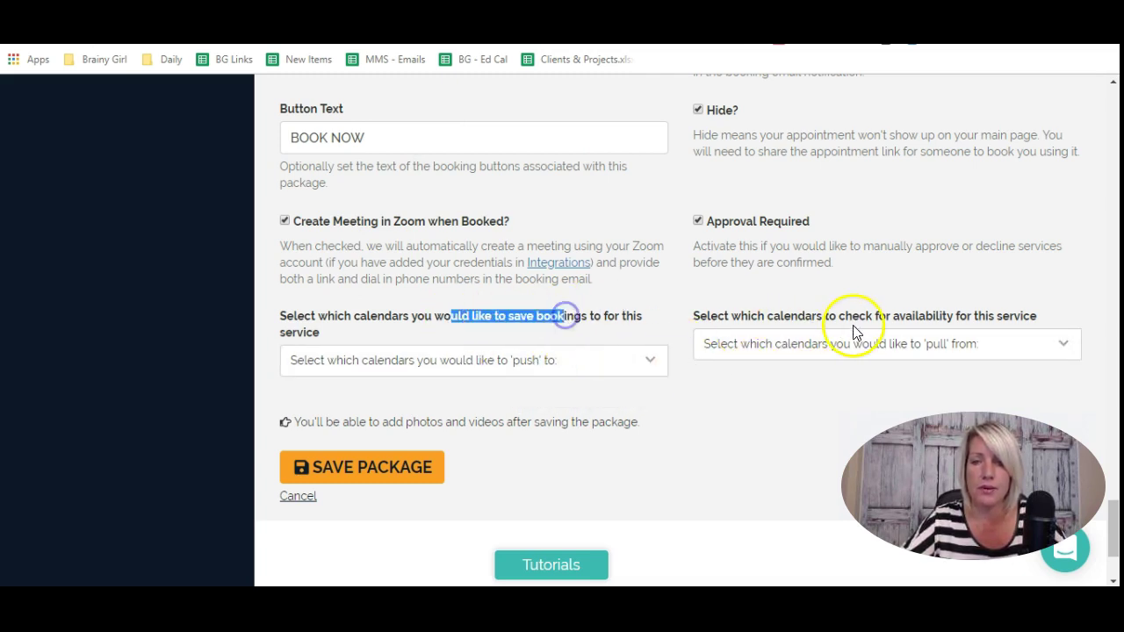
left_click_drag(817, 316, 942, 317)
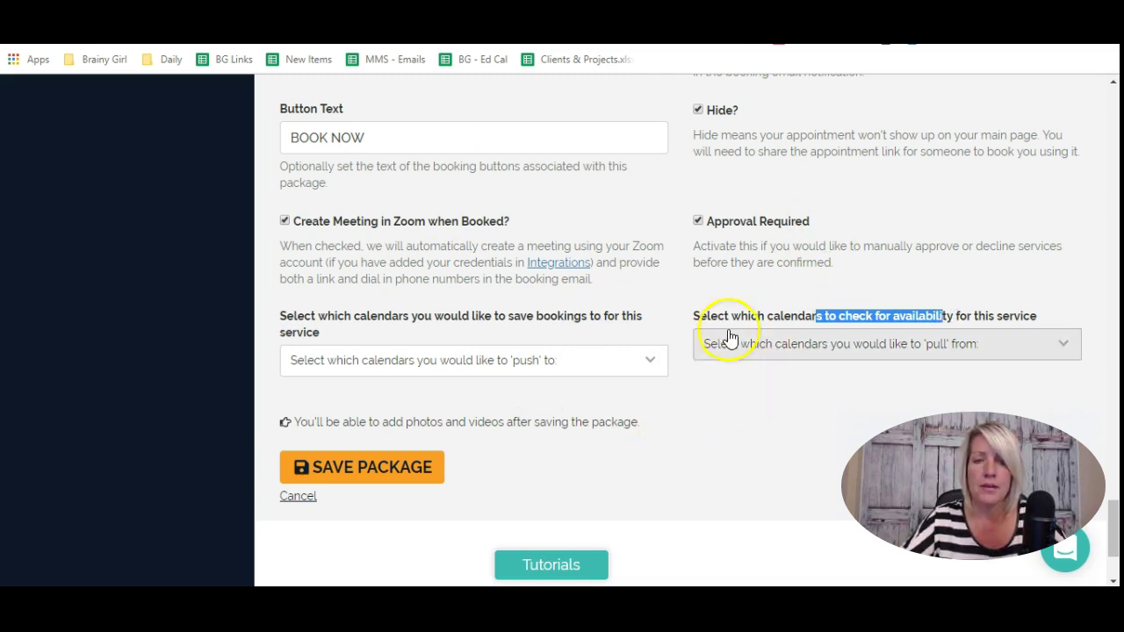
Step: Save the new 1:1 Coaching package
scroll(717, 389, "down", 1)
scroll(717, 389, "down", 2)
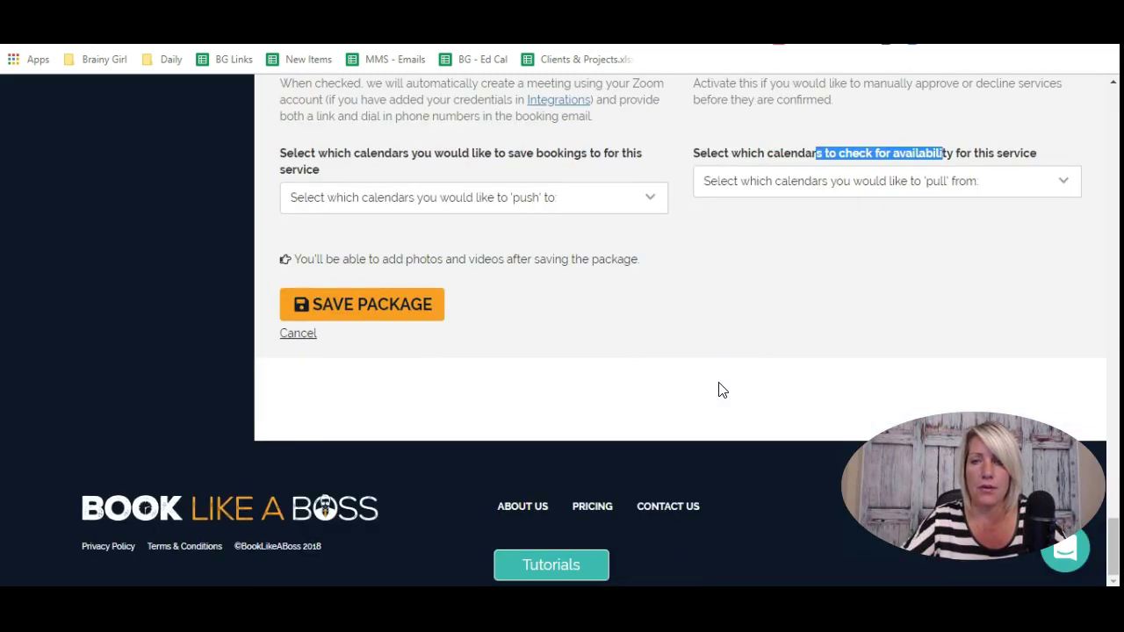
left_click_drag(290, 259, 705, 262)
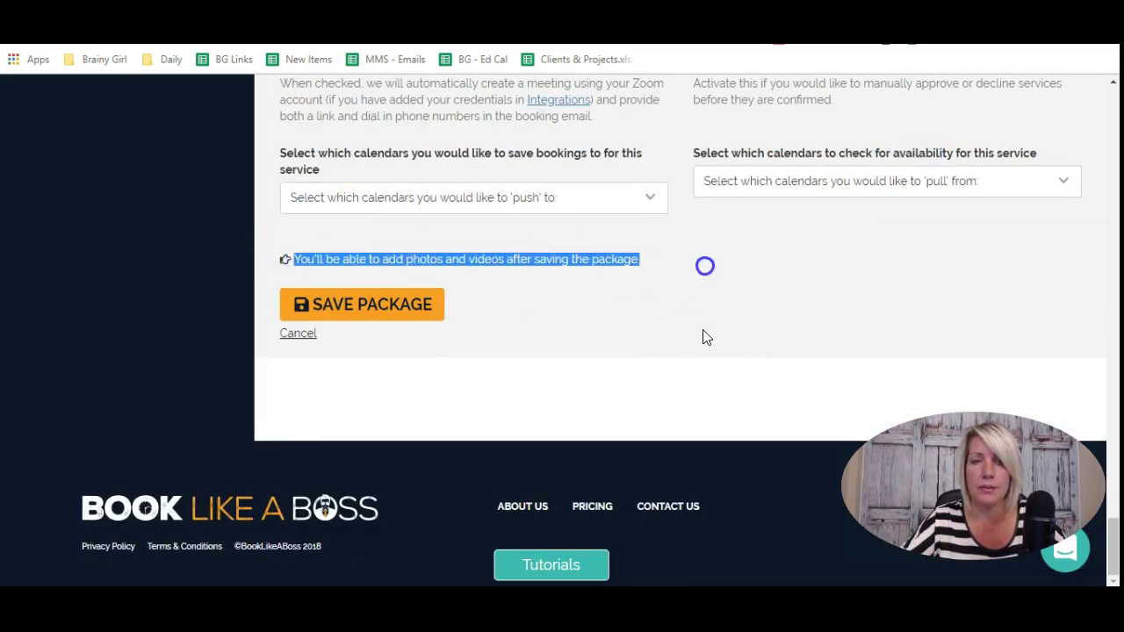
left_click(371, 307)
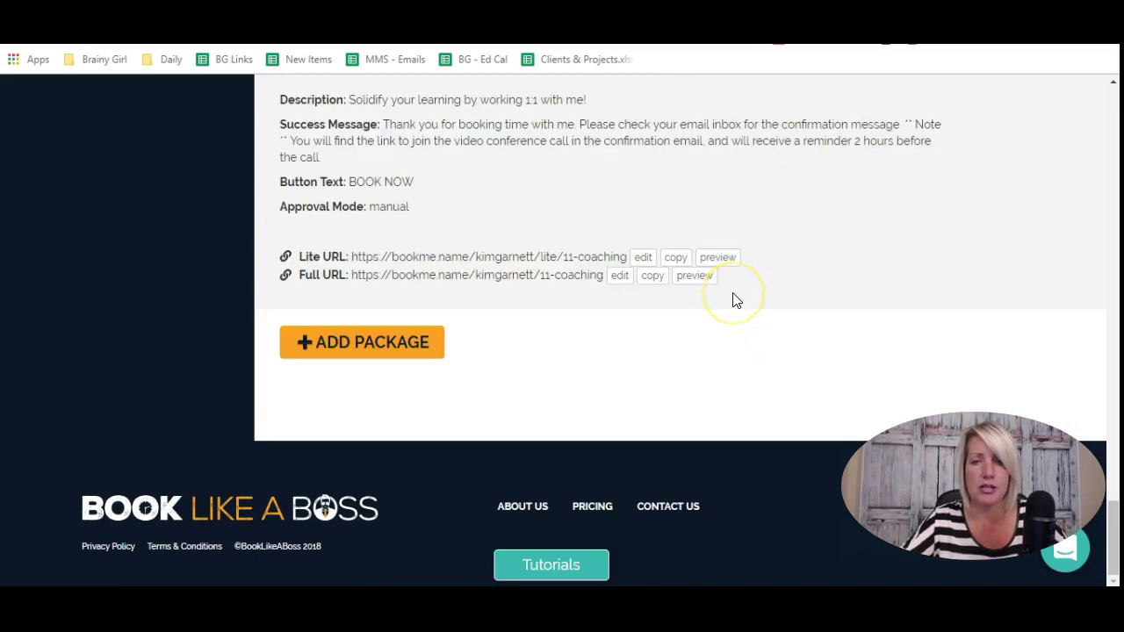
scroll(736, 300, "up", 2)
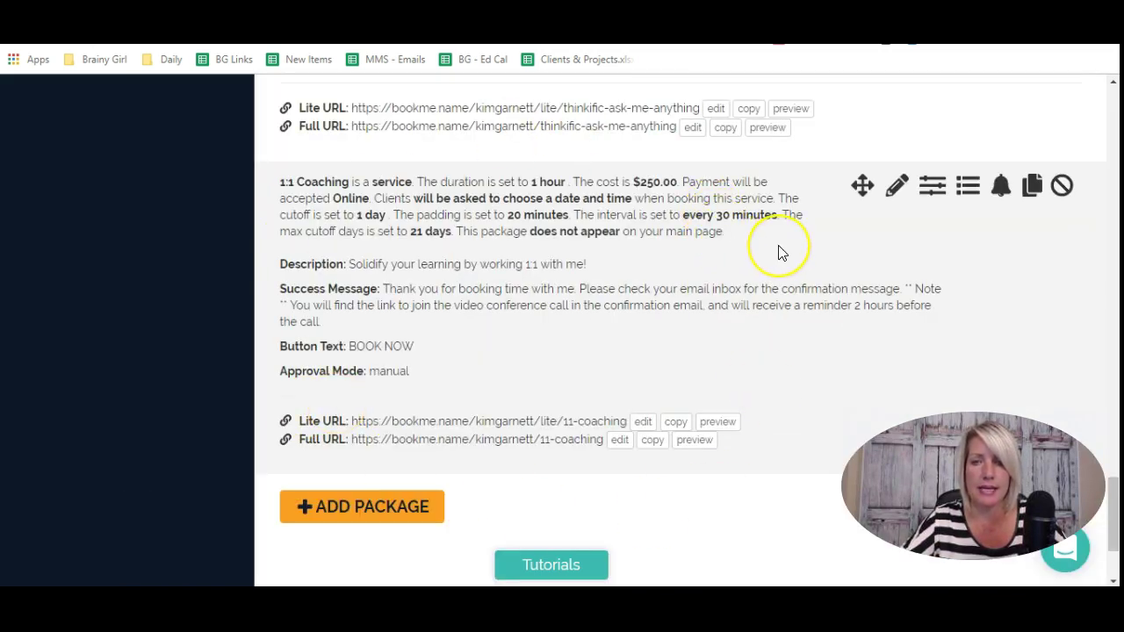
scroll(779, 252, "down", 1)
scroll(778, 251, "up", 1)
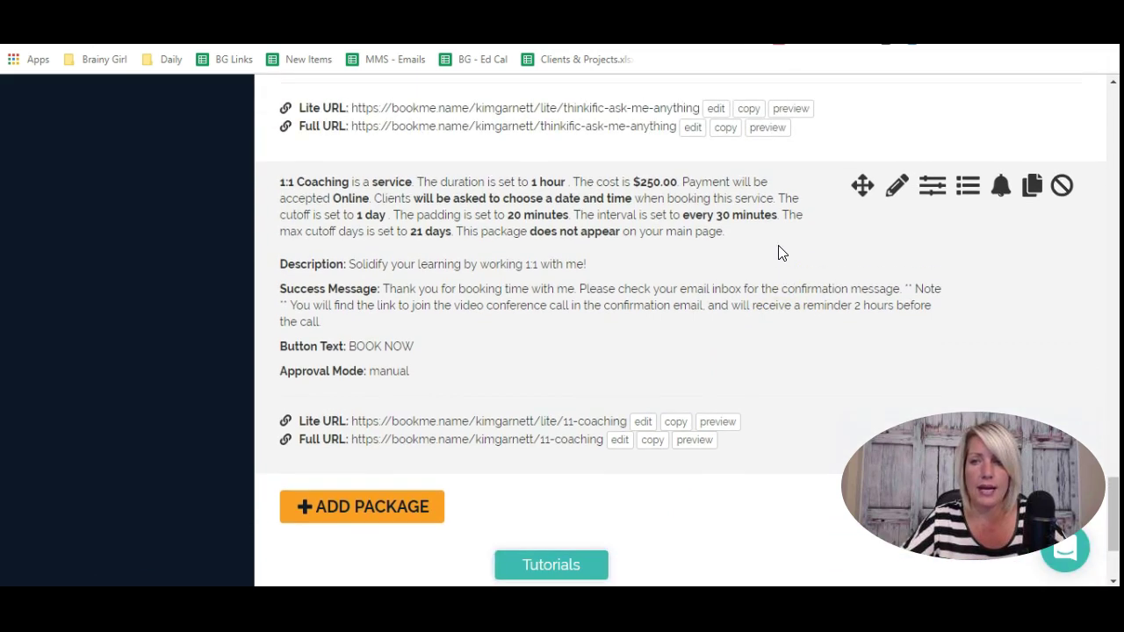
Step: Reopen 1:1 Coaching to review its gallery section and save it again
left_click(896, 187)
scroll(630, 283, "down", 7)
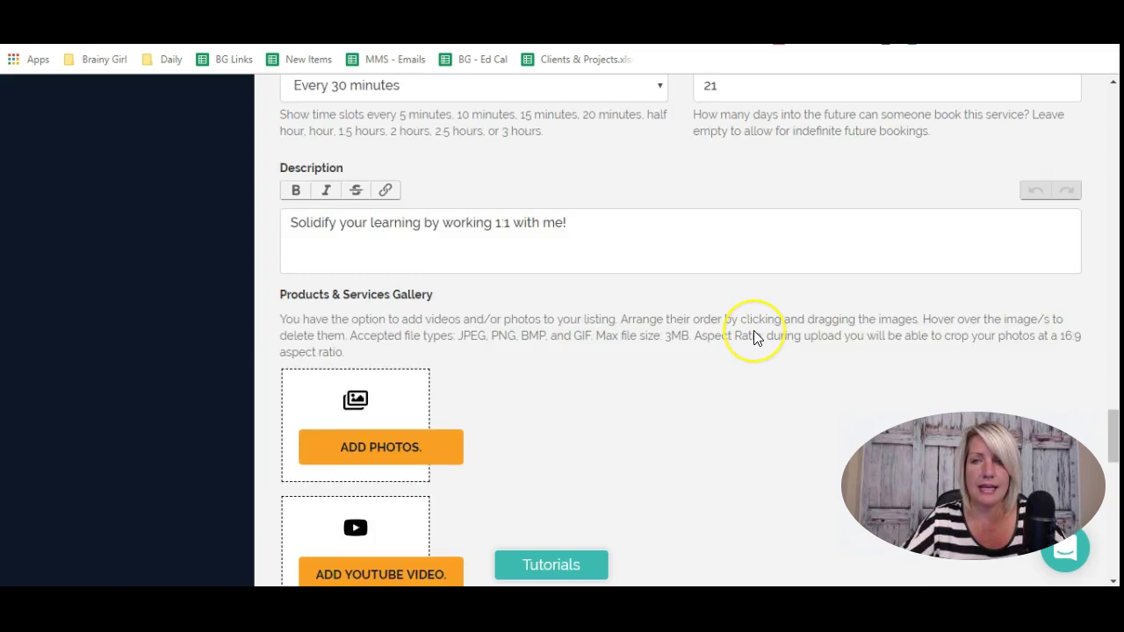
scroll(750, 329, "up", 3)
scroll(753, 338, "down", 5)
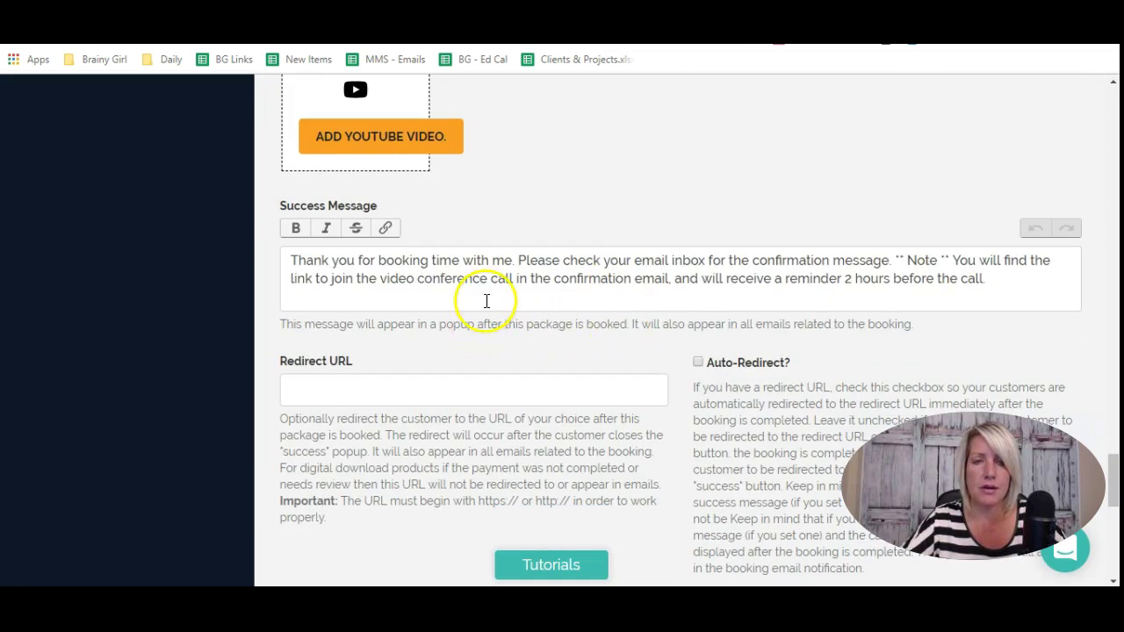
scroll(483, 291, "down", 10)
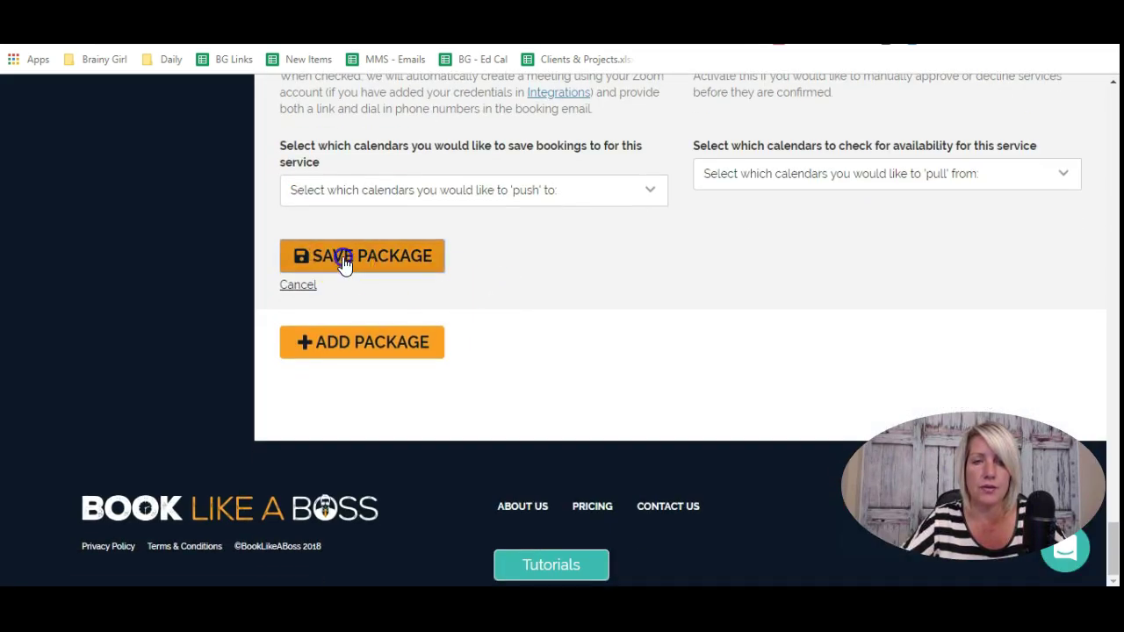
left_click(343, 262)
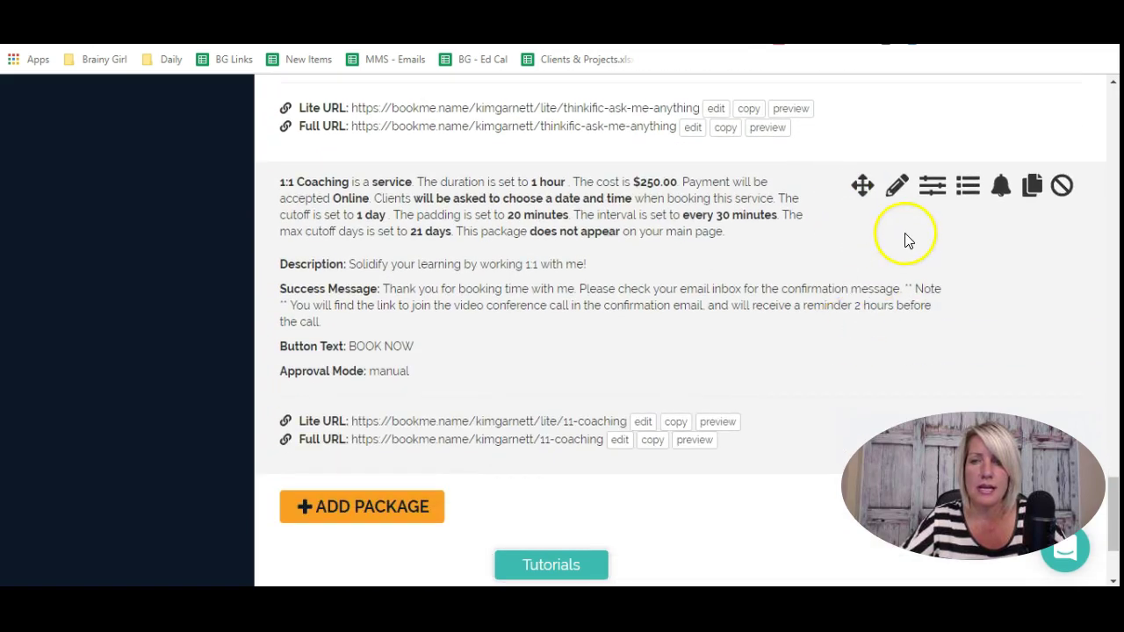
Step: Review the 1:1 Coaching booking schedule and close it without changes
left_click(930, 189)
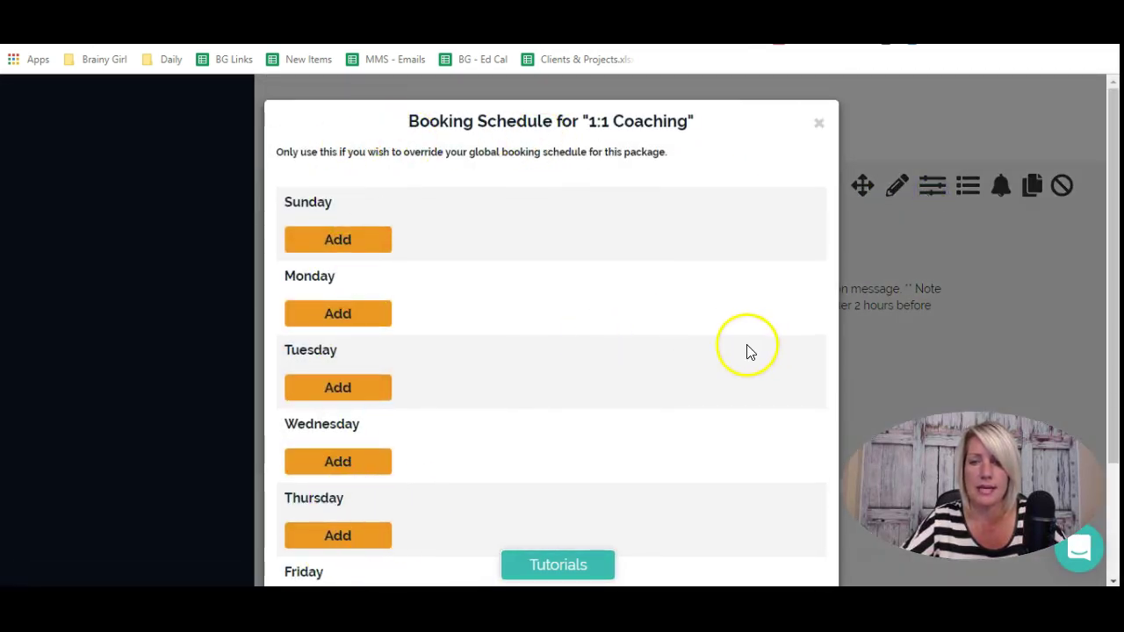
scroll(668, 302, "down", 2)
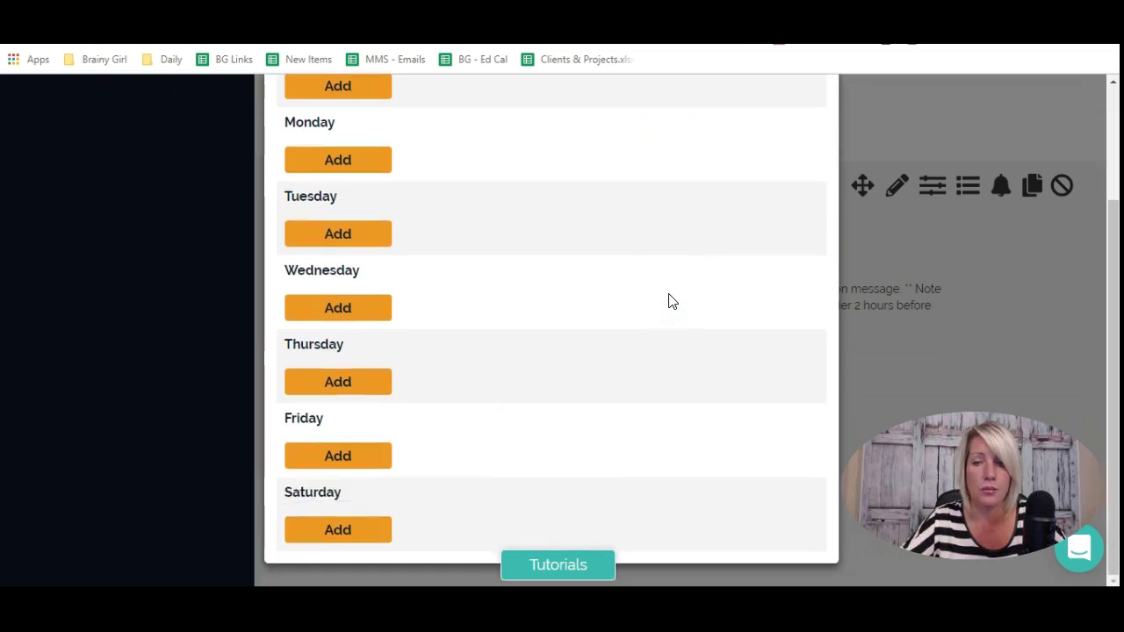
scroll(668, 302, "up", 2)
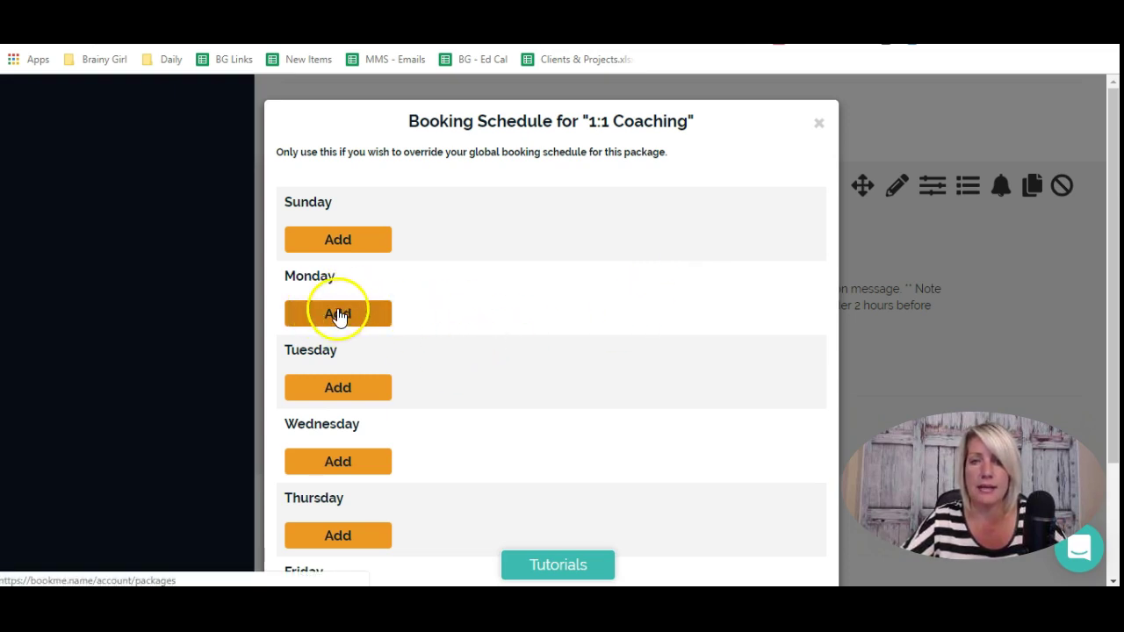
left_click(819, 122)
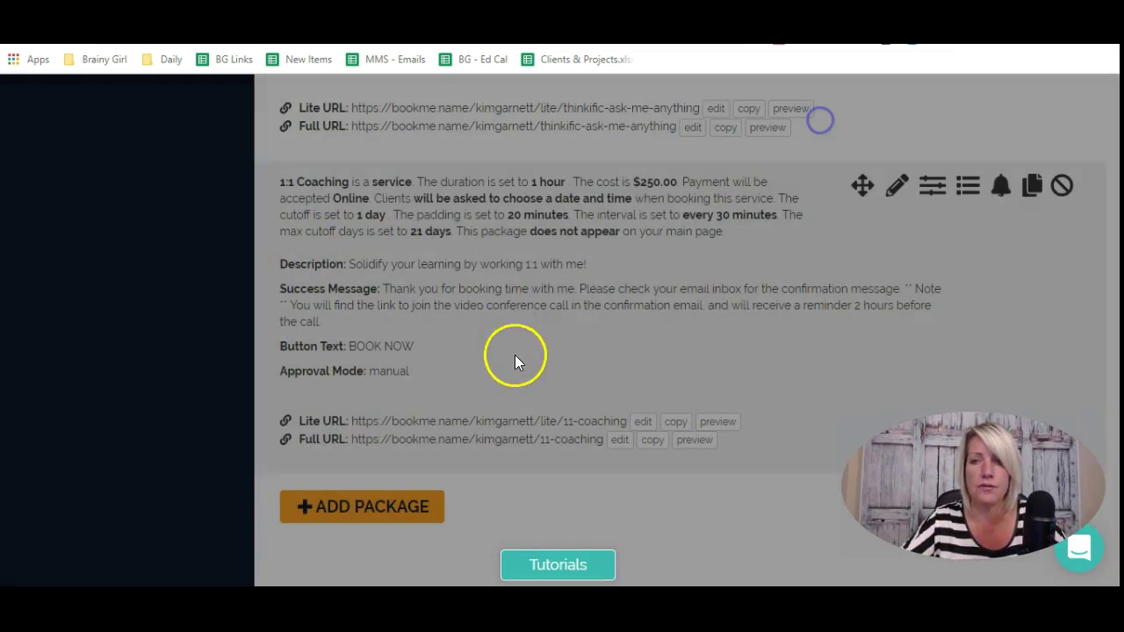
Step: Look over the 1:1 Coaching custom fields and reminder form, closing both without adding anything
left_click(934, 186)
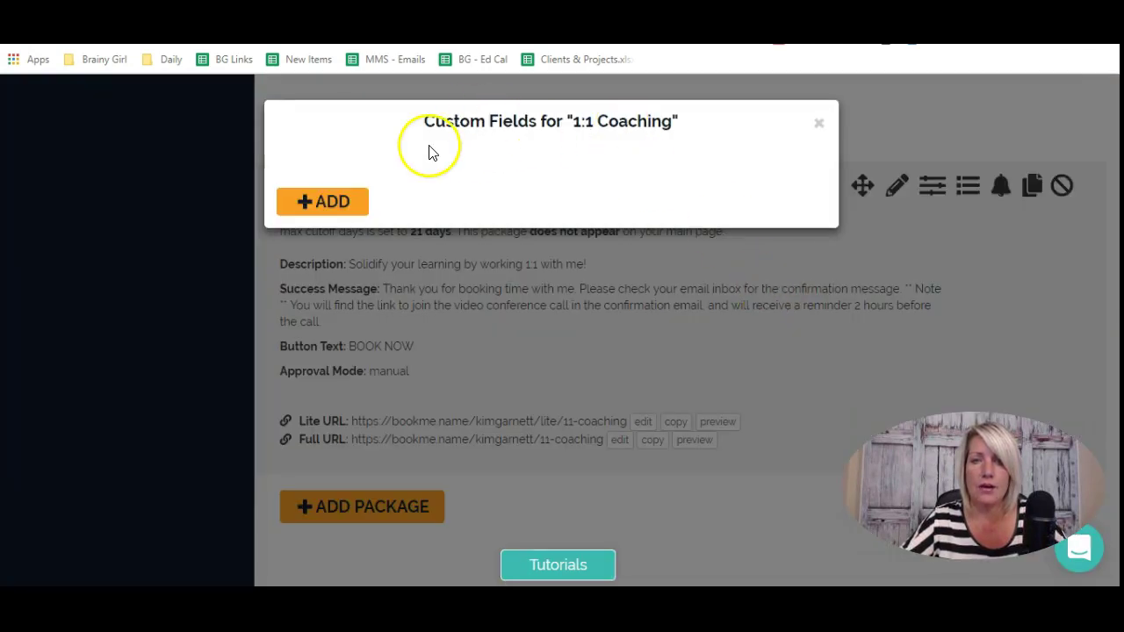
left_click(818, 122)
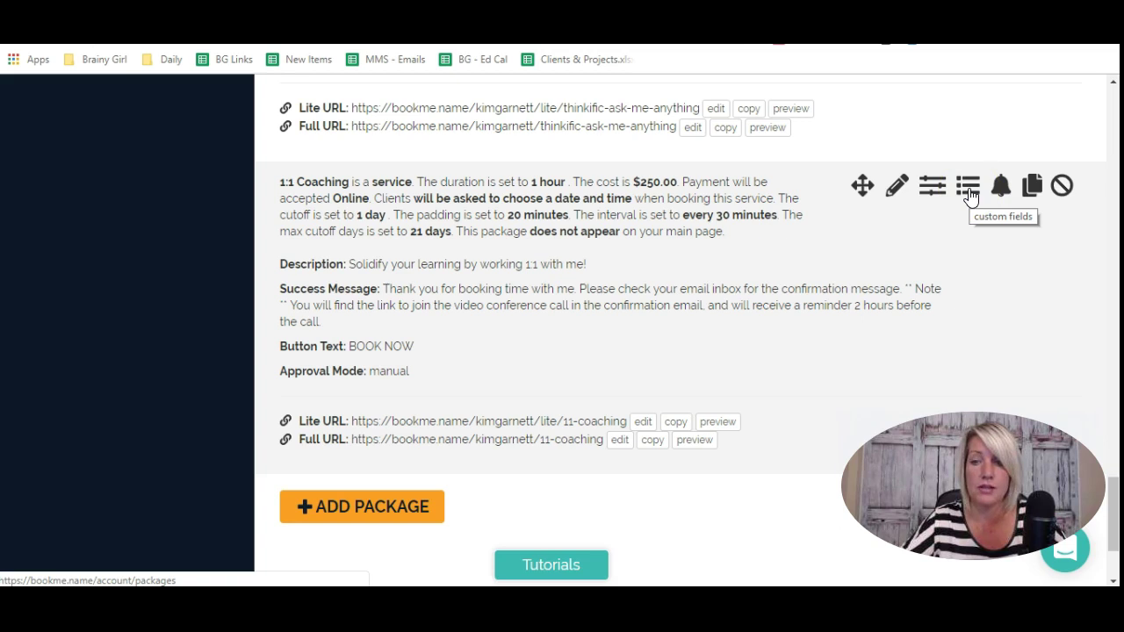
left_click(1000, 188)
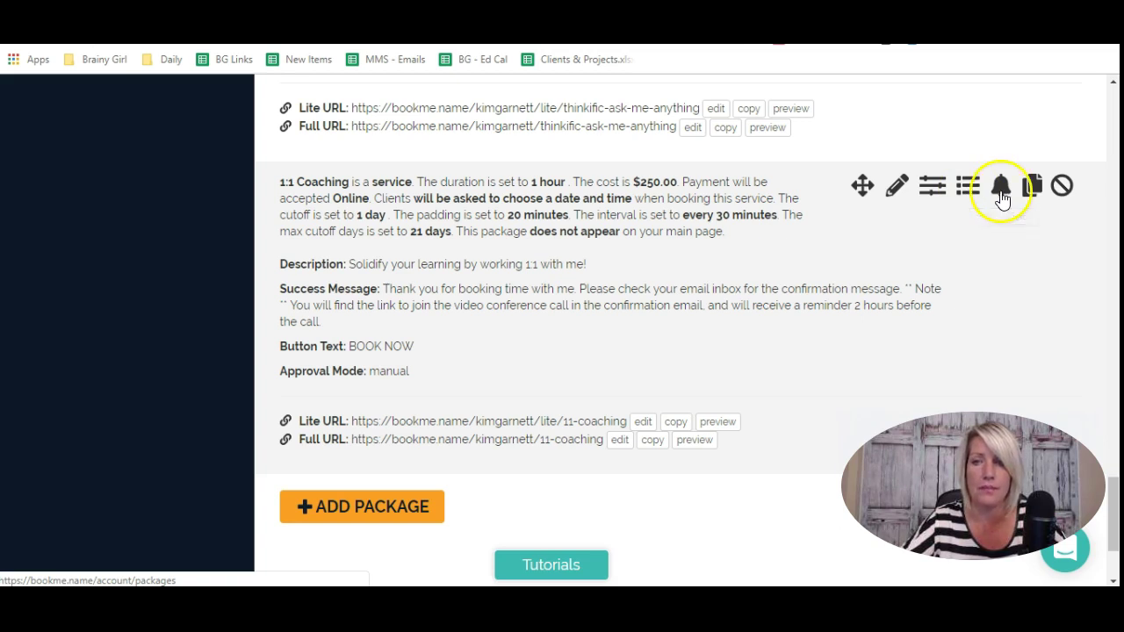
left_click(424, 200)
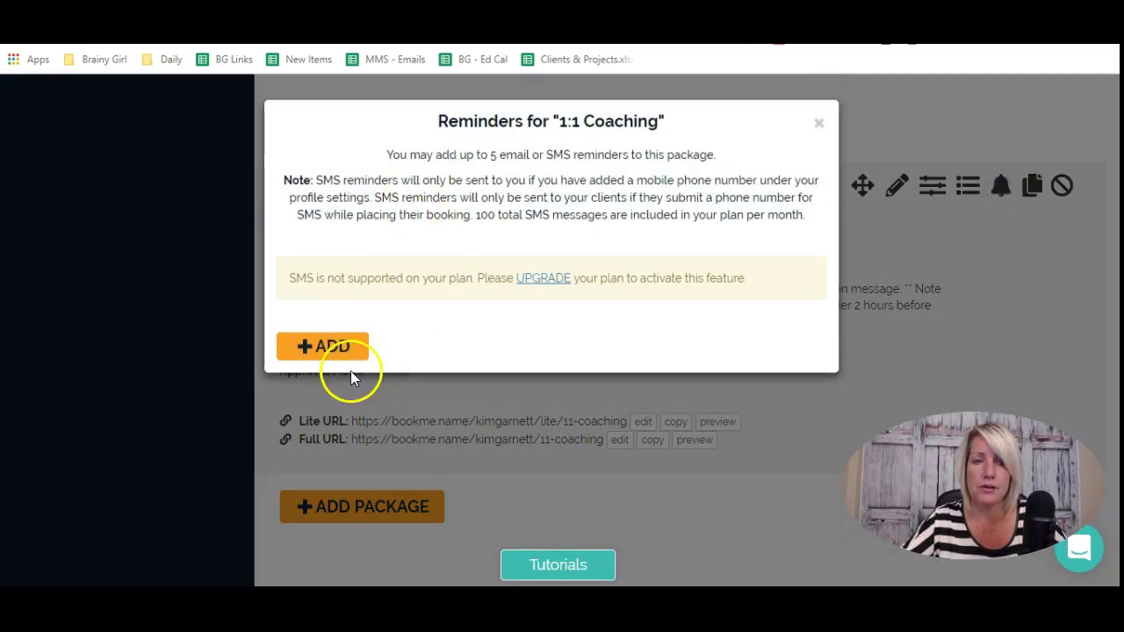
left_click(307, 346)
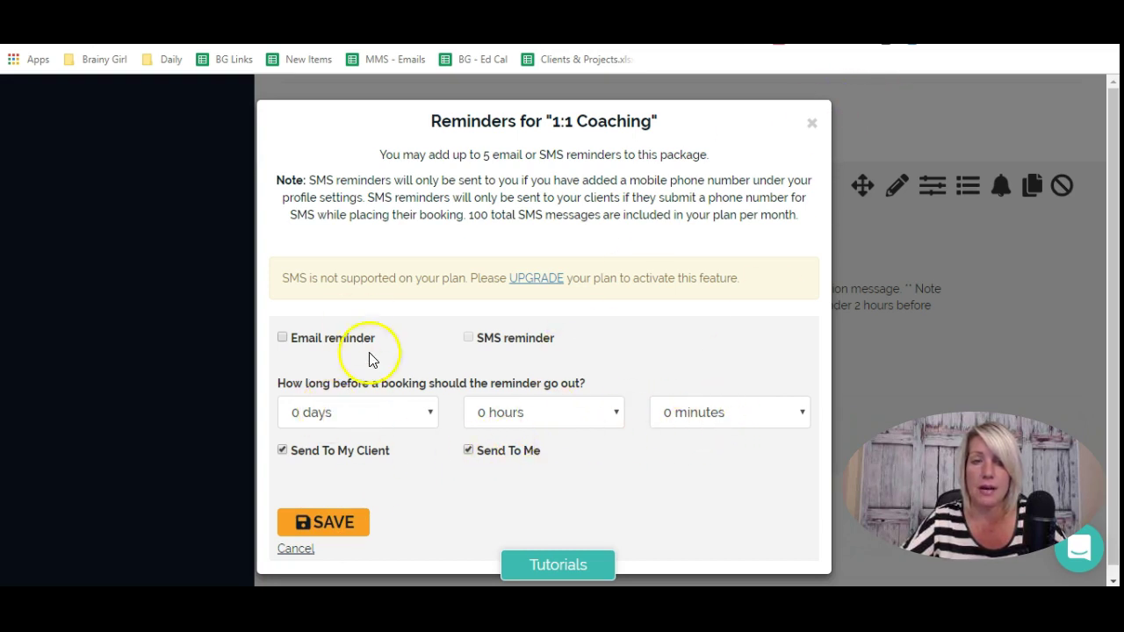
left_click(812, 123)
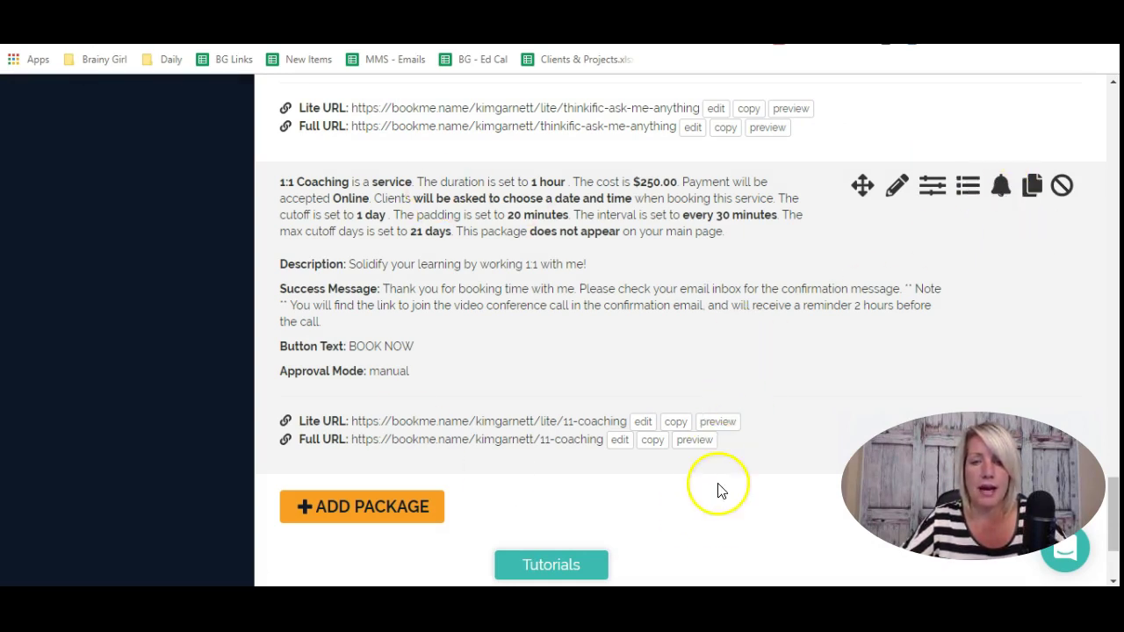
Step: Copy the Lite booking URL shown for the 1:1 Coaching package
left_click_drag(350, 420, 665, 421)
key("ctrl+c")
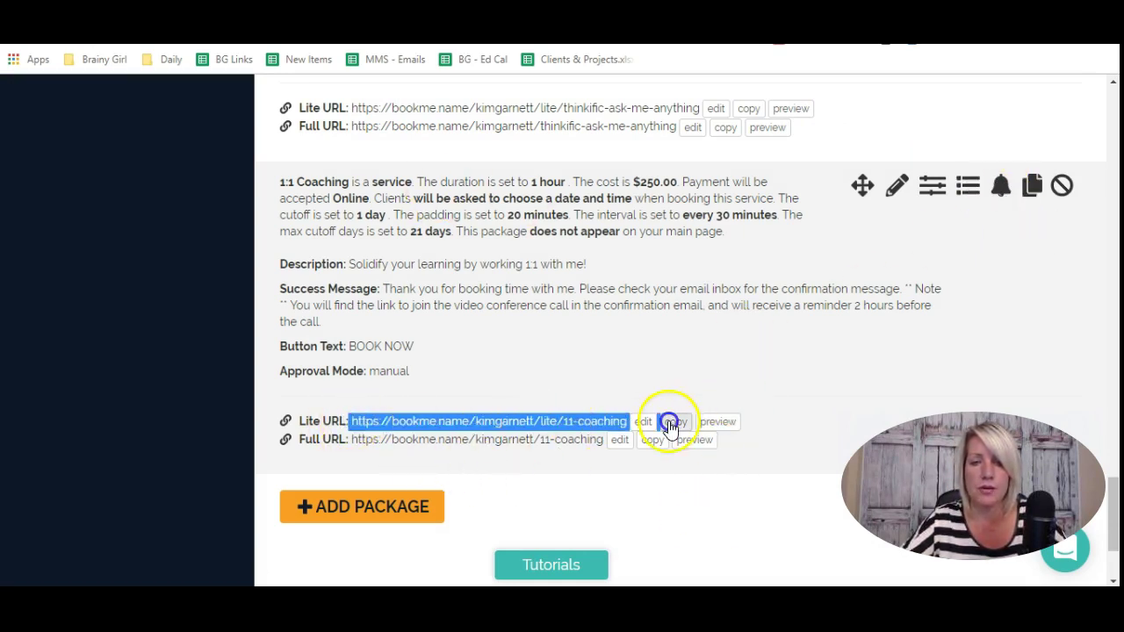
left_click(688, 489)
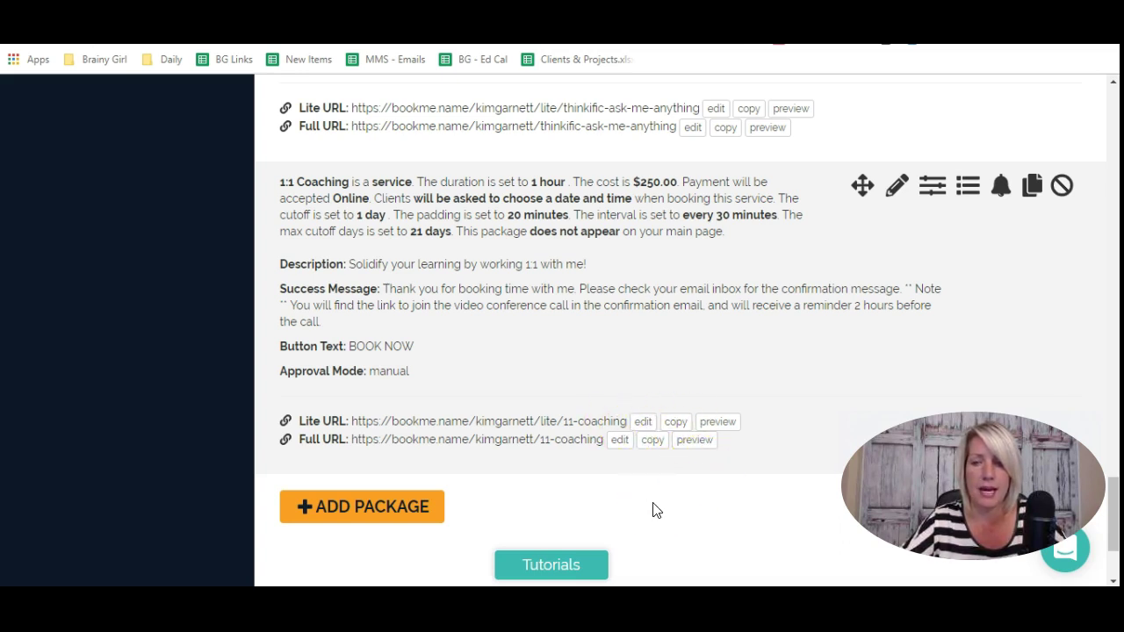
left_click(675, 422)
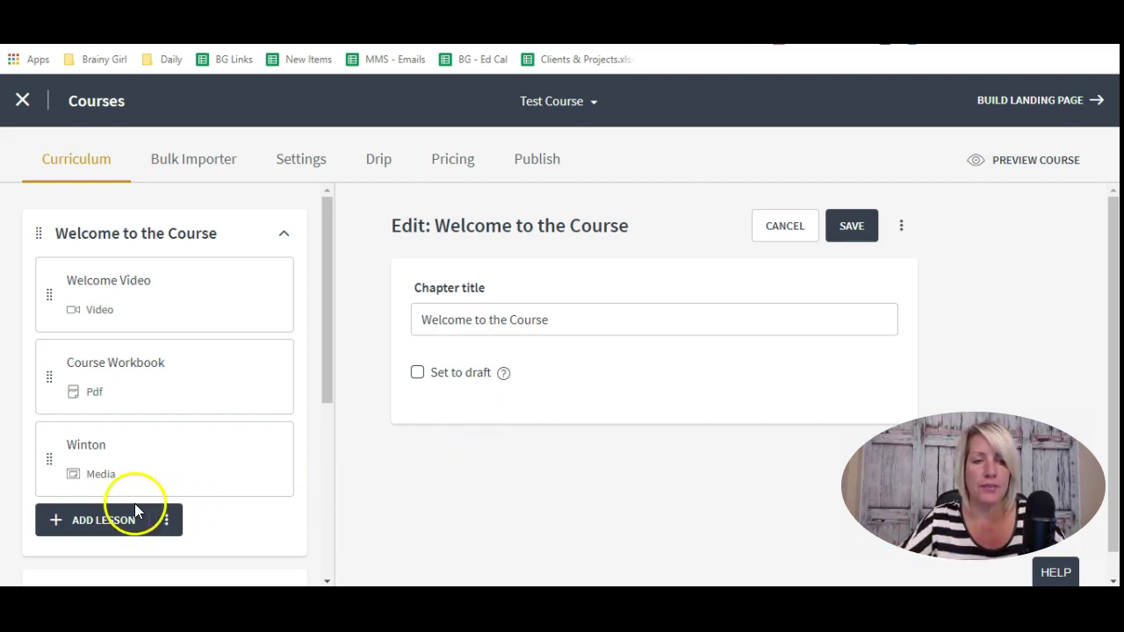
Step: Add a new multimedia lesson and enter its title for booking the 1:1 coaching call
left_click(87, 525)
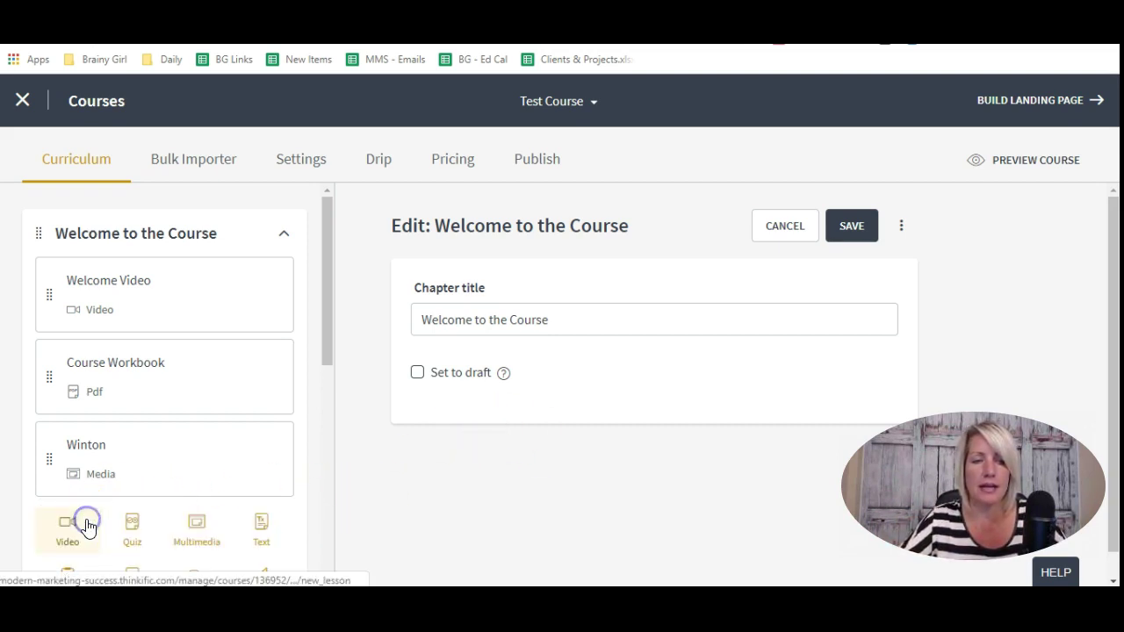
left_click(194, 536)
left_click(660, 327)
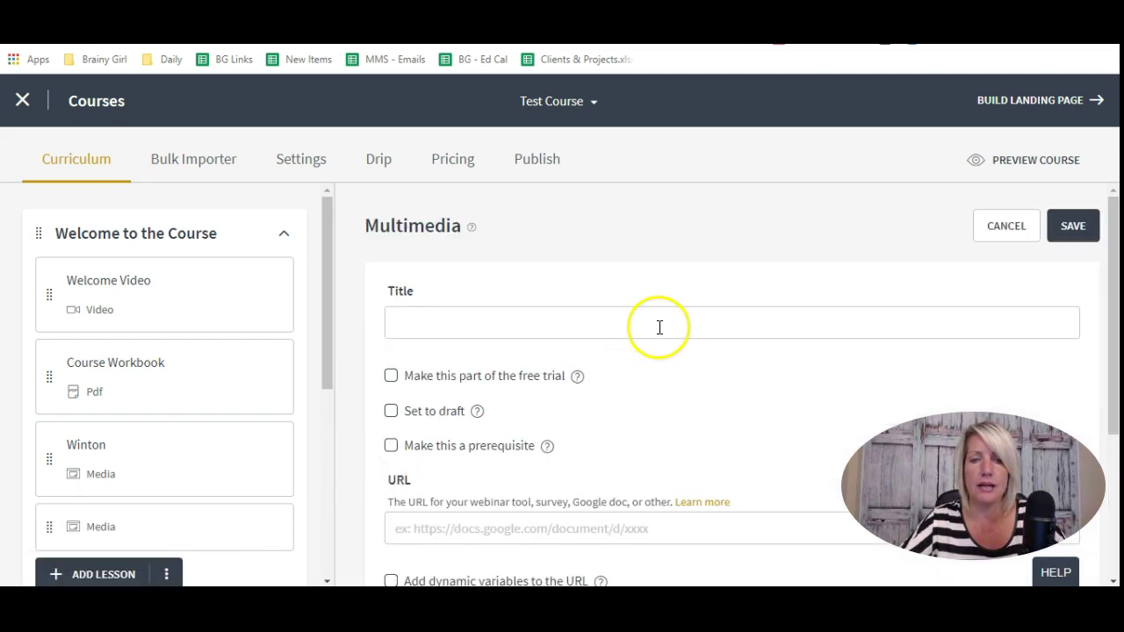
scroll(659, 326, "down", 1)
left_click(582, 242)
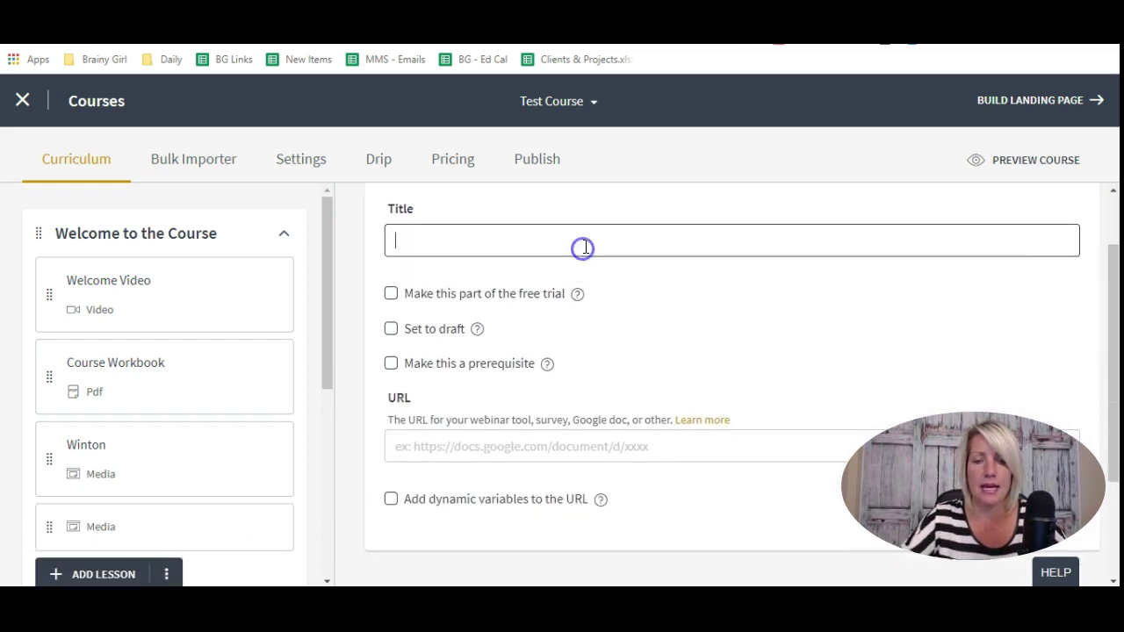
type("bOO")
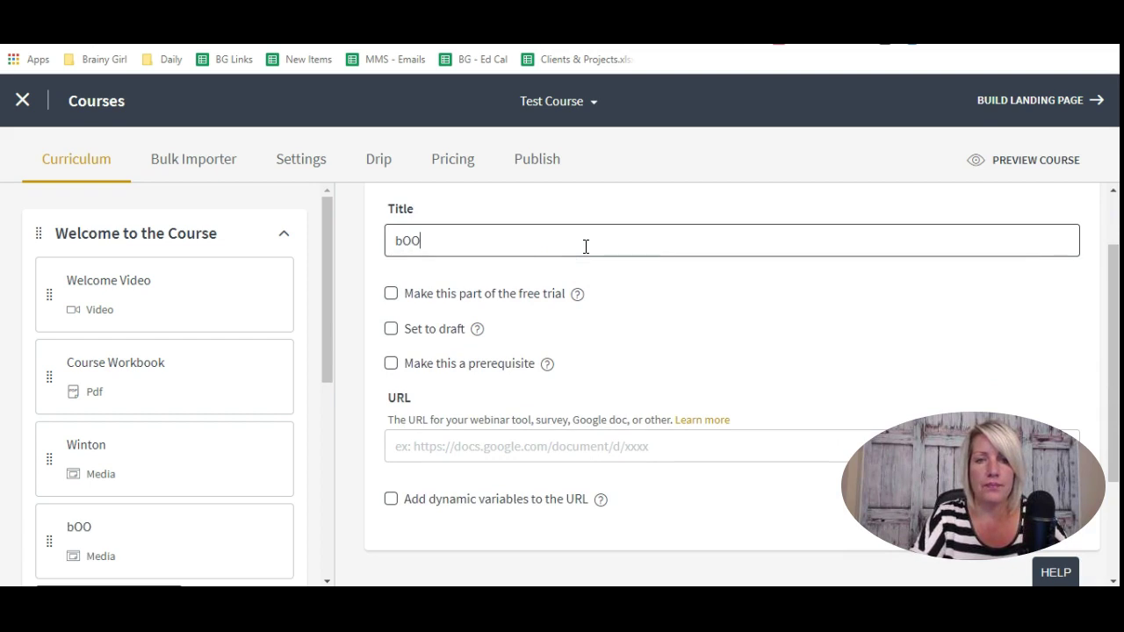
key("BackSpace")
key("BackSpace")
key("BackSpace")
type("Bo")
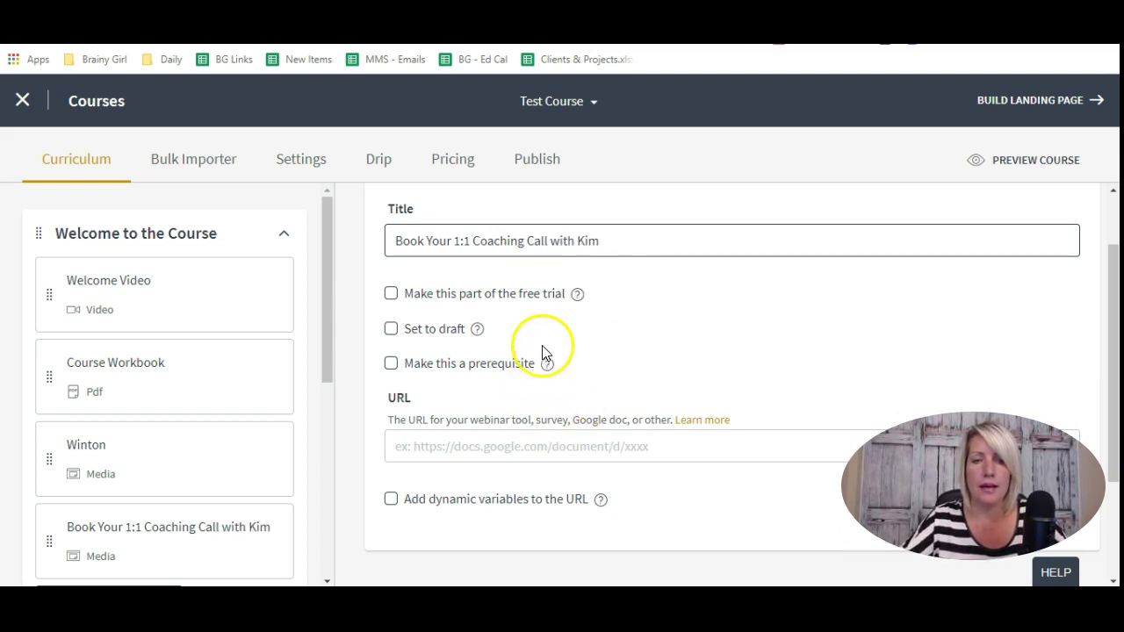
Step: Paste the Lite booking link into the lesson's URL field and save the lesson
scroll(540, 343, "down", 2)
left_click(502, 299)
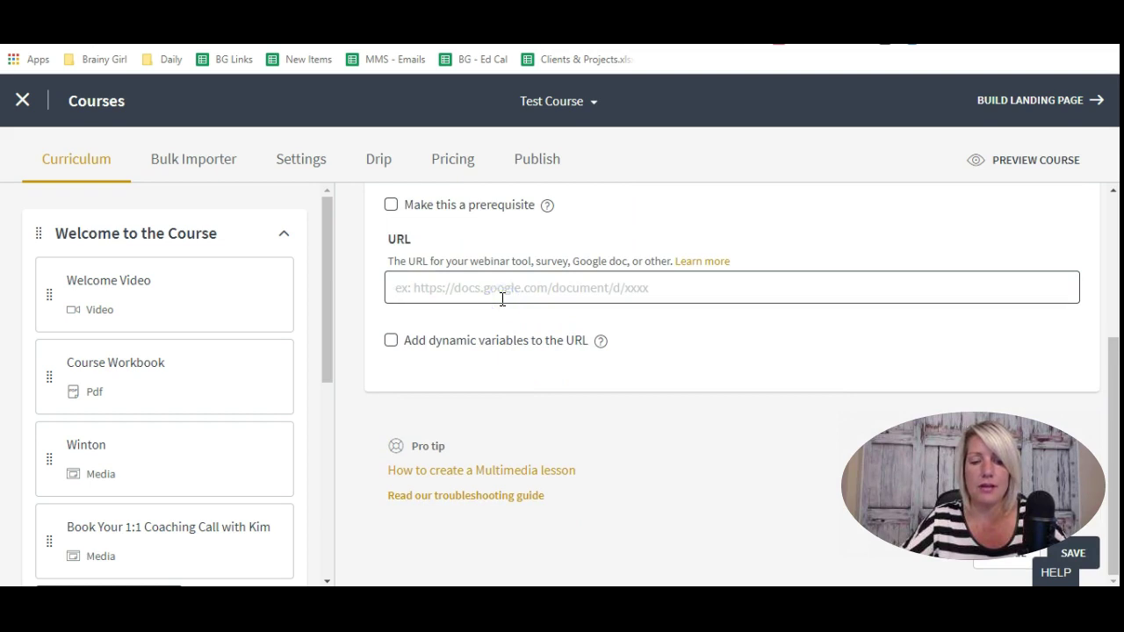
type("V")
key("BackSpace")
key("ctrl+v")
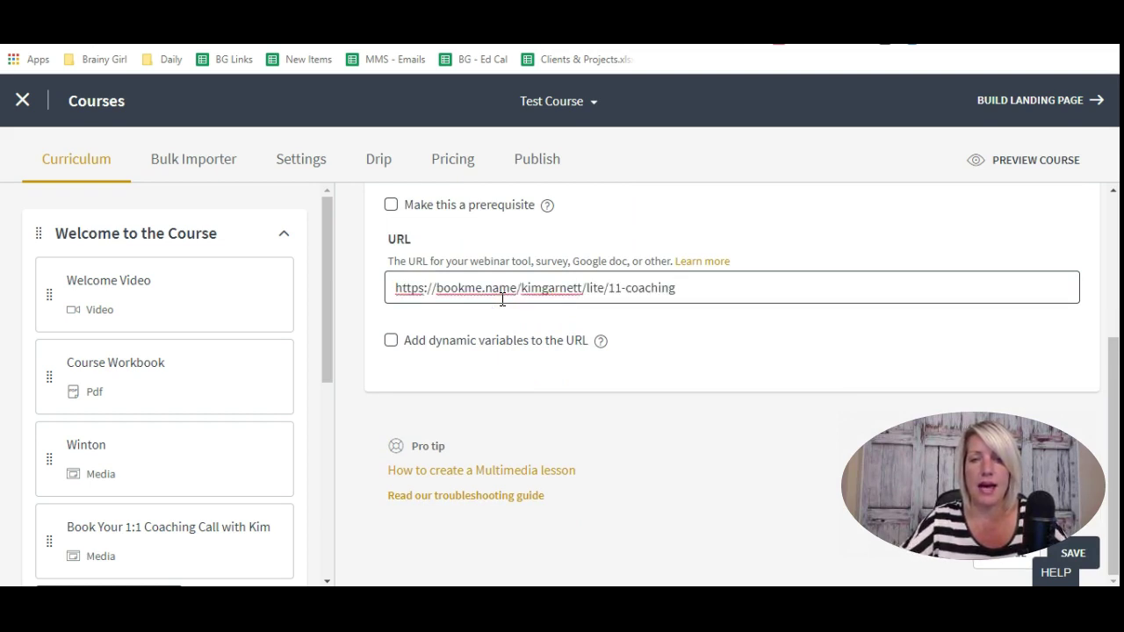
left_click_drag(790, 280, 373, 292)
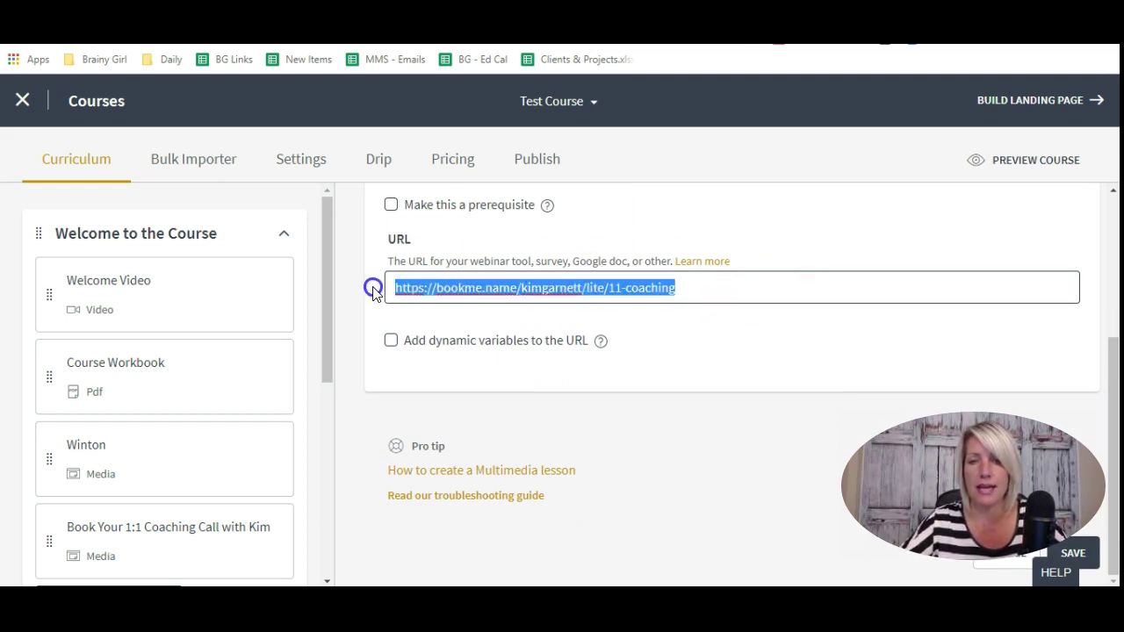
scroll(777, 325, "up", 3)
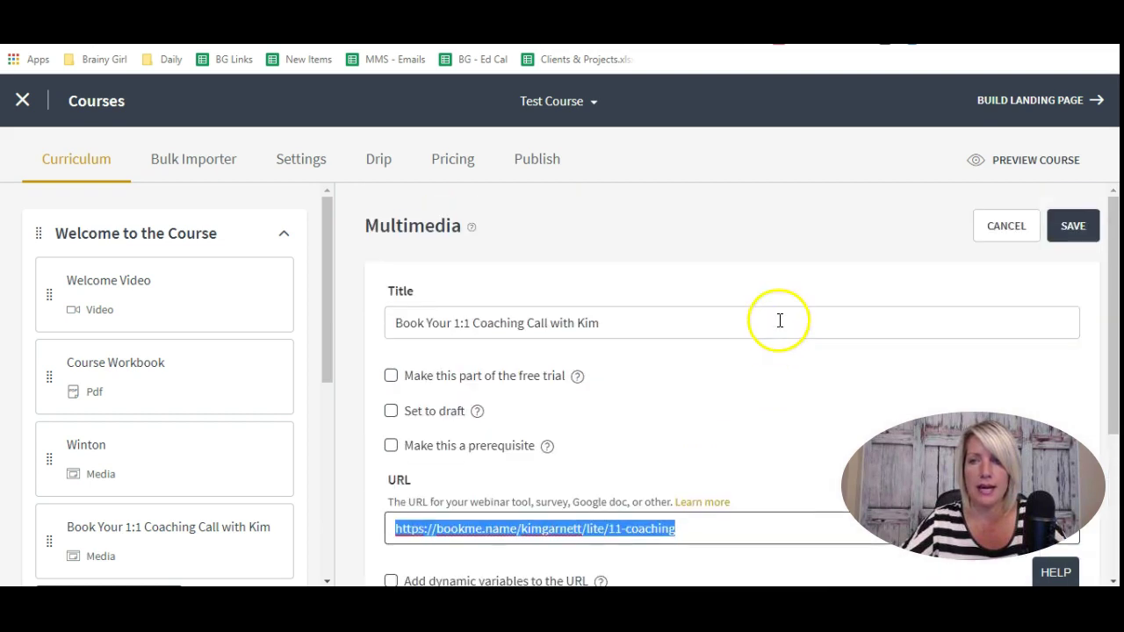
left_click(1066, 234)
Step: Move the coaching lesson to the top of the chapter and preview the course
left_click_drag(50, 553, 100, 296)
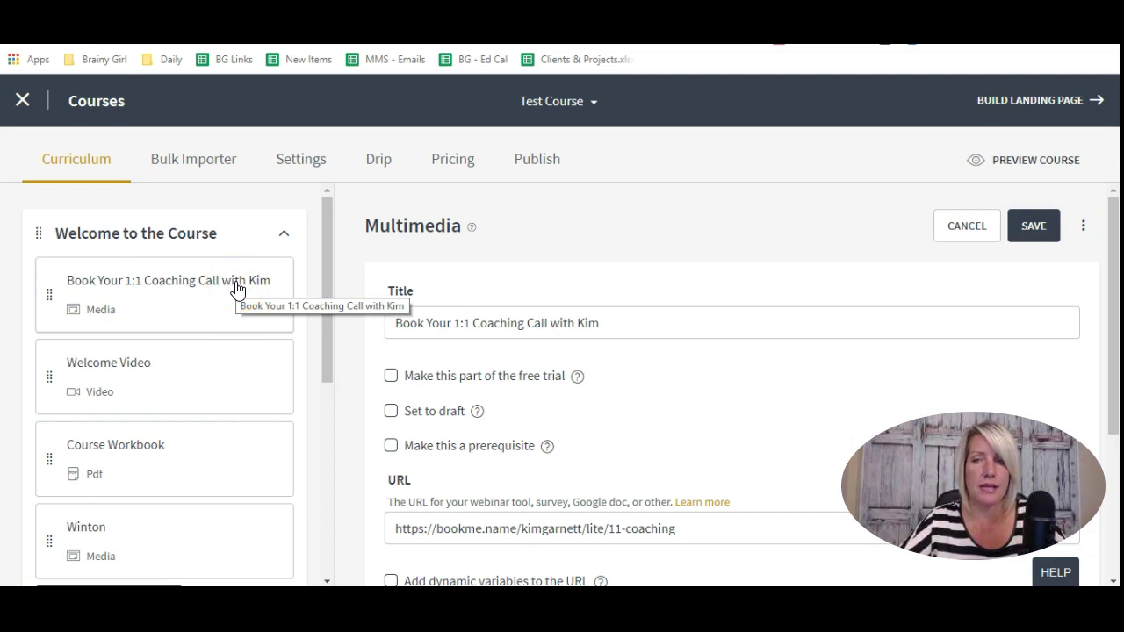
left_click(1029, 160)
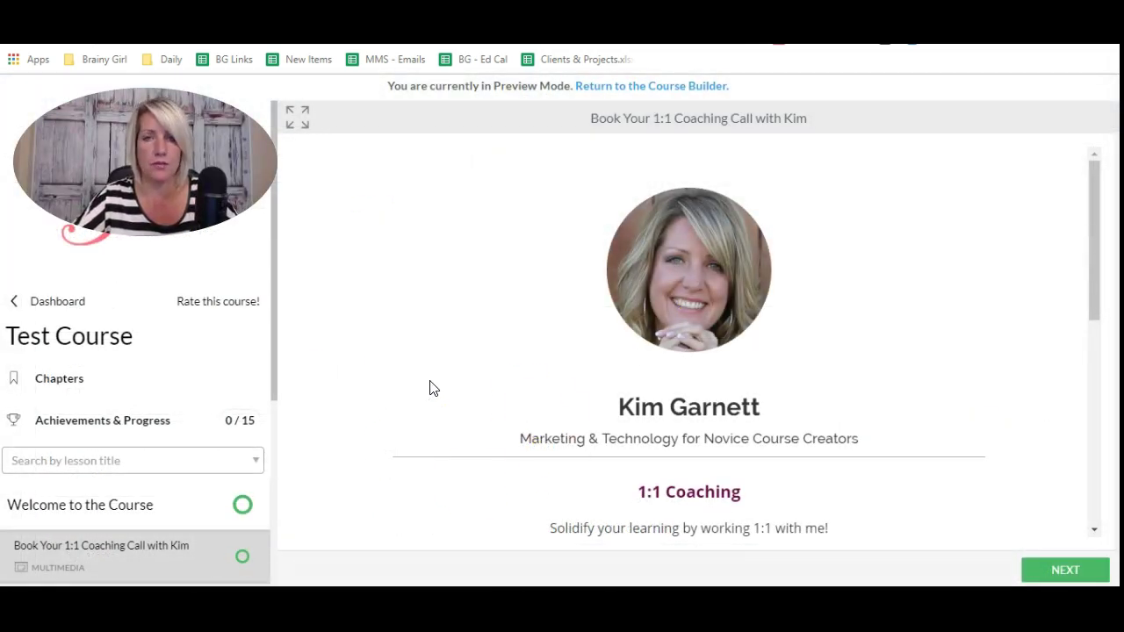
left_click(448, 364)
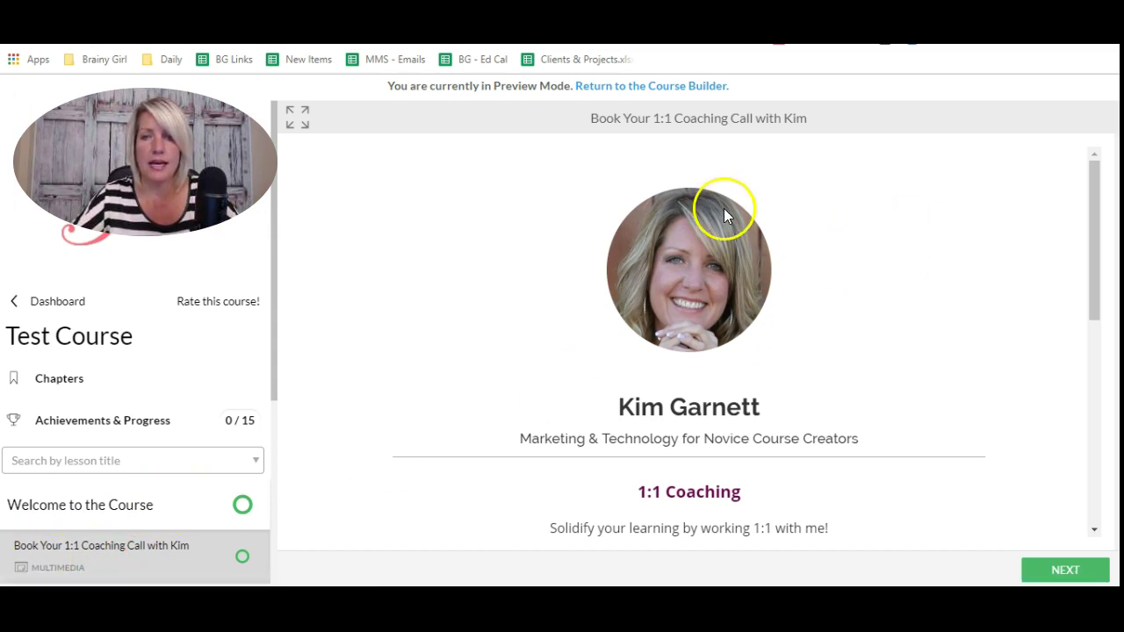
scroll(790, 229, "down", 6)
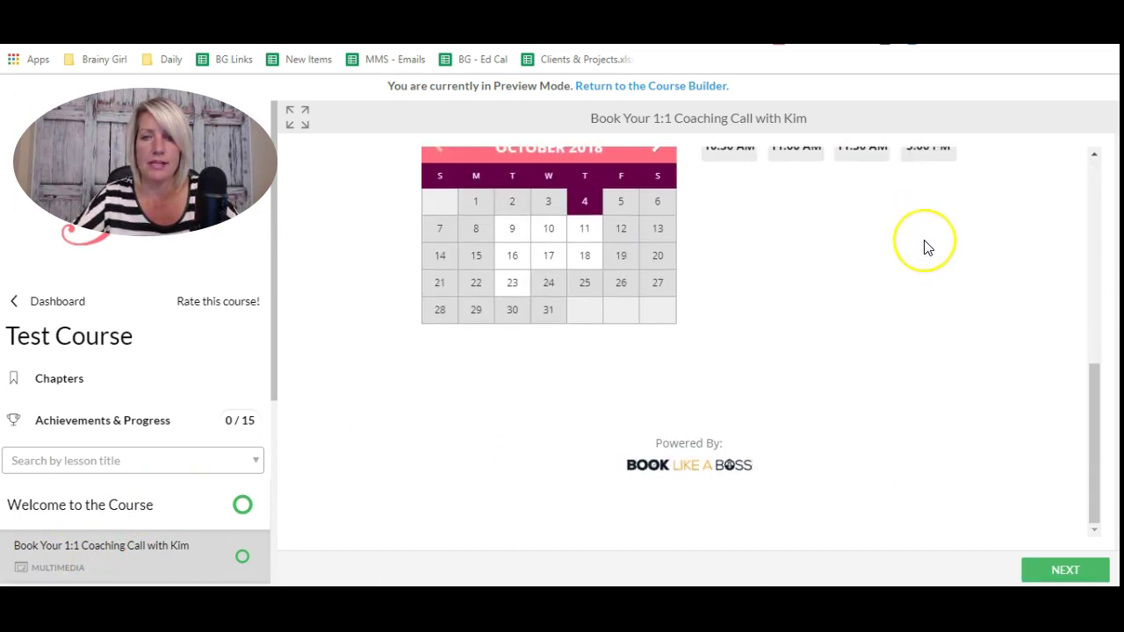
scroll(924, 246, "up", 5)
scroll(923, 255, "down", 2)
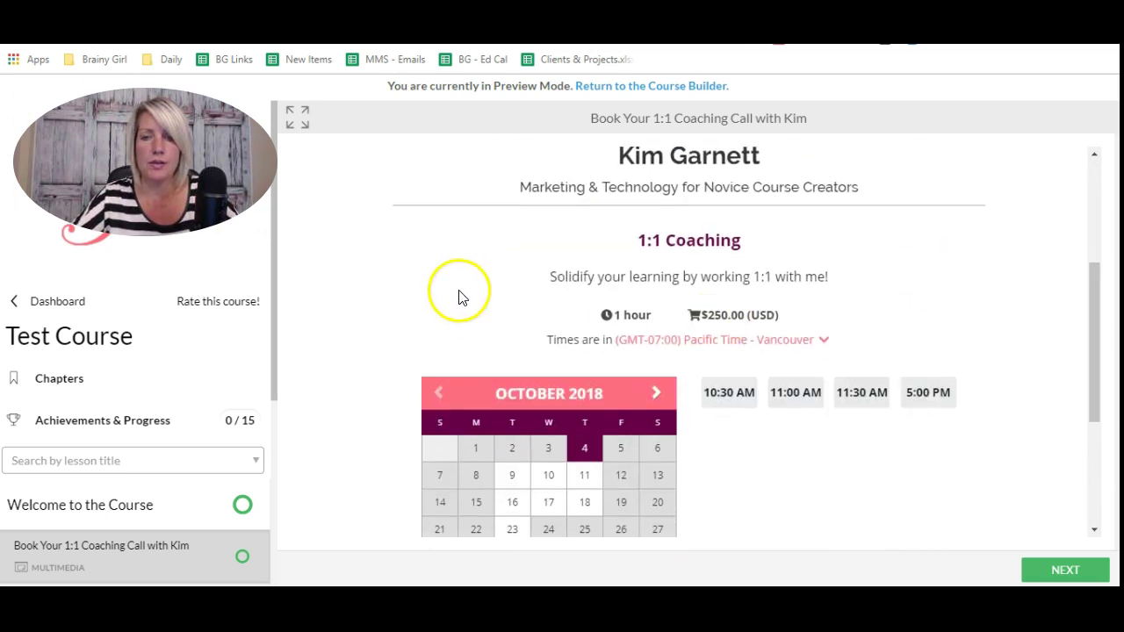
left_click_drag(547, 278, 863, 279)
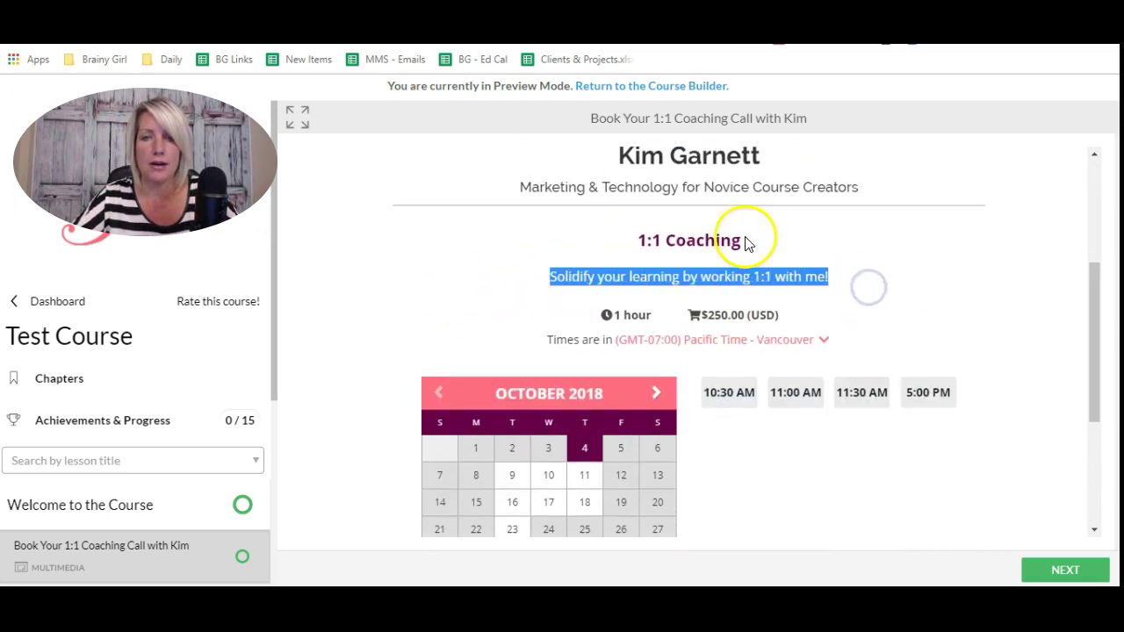
left_click_drag(742, 240, 618, 244)
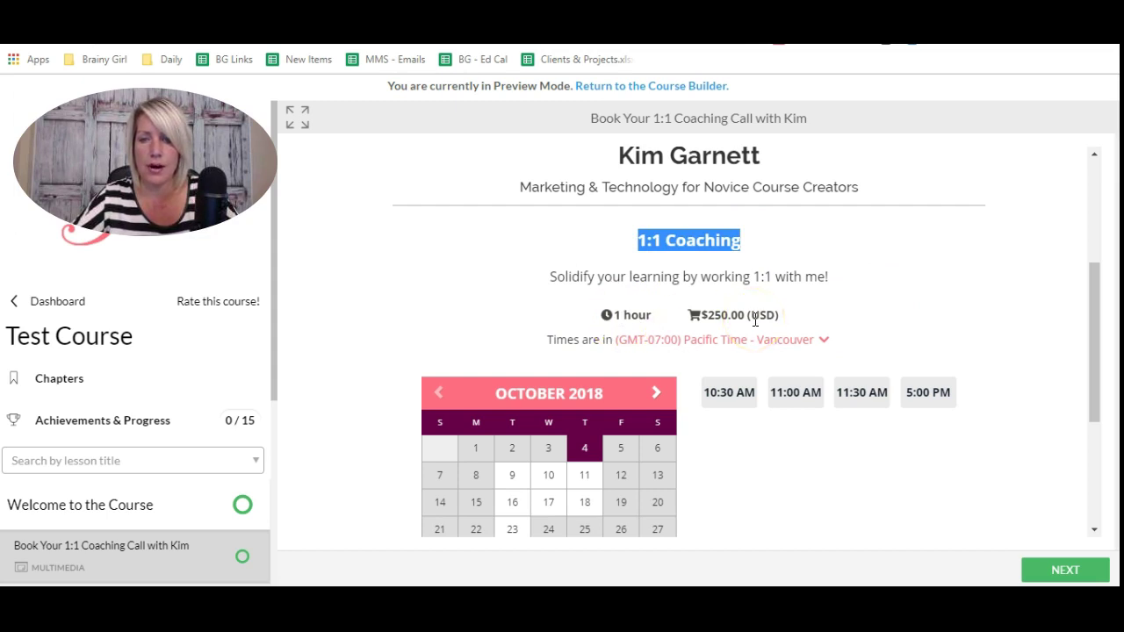
Step: Set the calendar time zone to Canada, Eastern Time - Iqaluit, and choose October 4's 1:30 PM slot
left_click(823, 340)
left_click(826, 343)
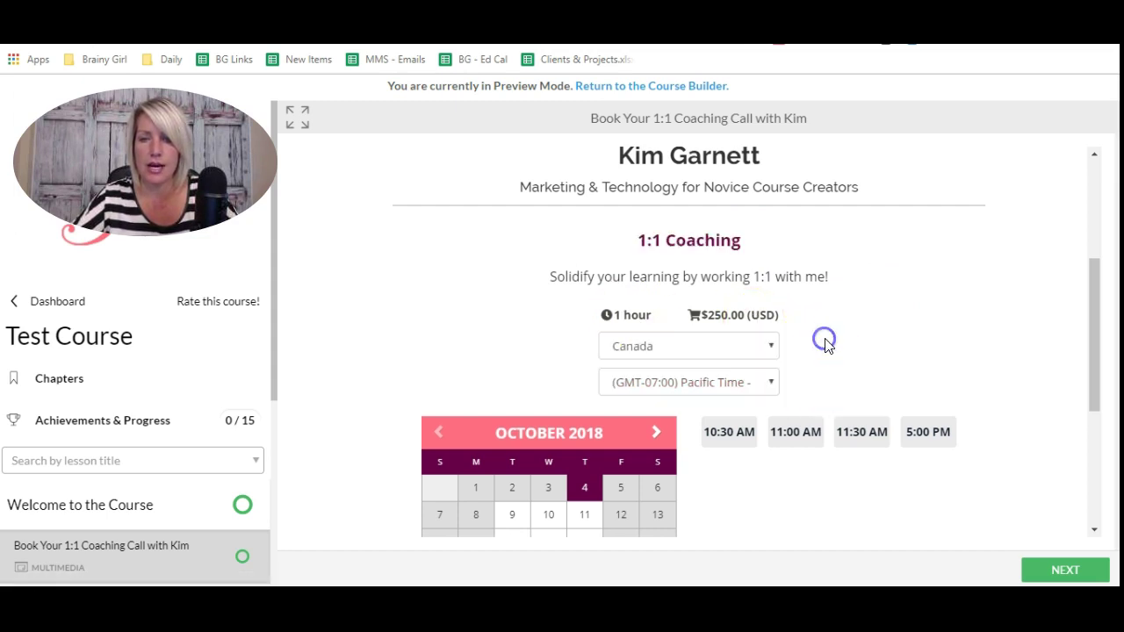
left_click(702, 346)
left_click(705, 349)
left_click(726, 384)
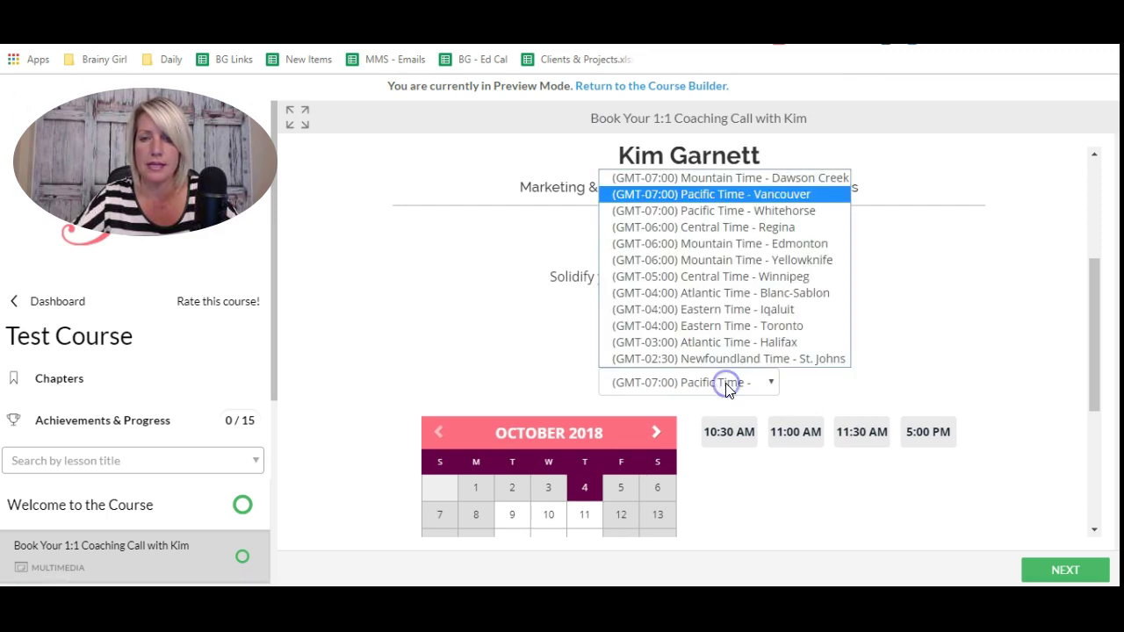
left_click(727, 309)
left_click(904, 312)
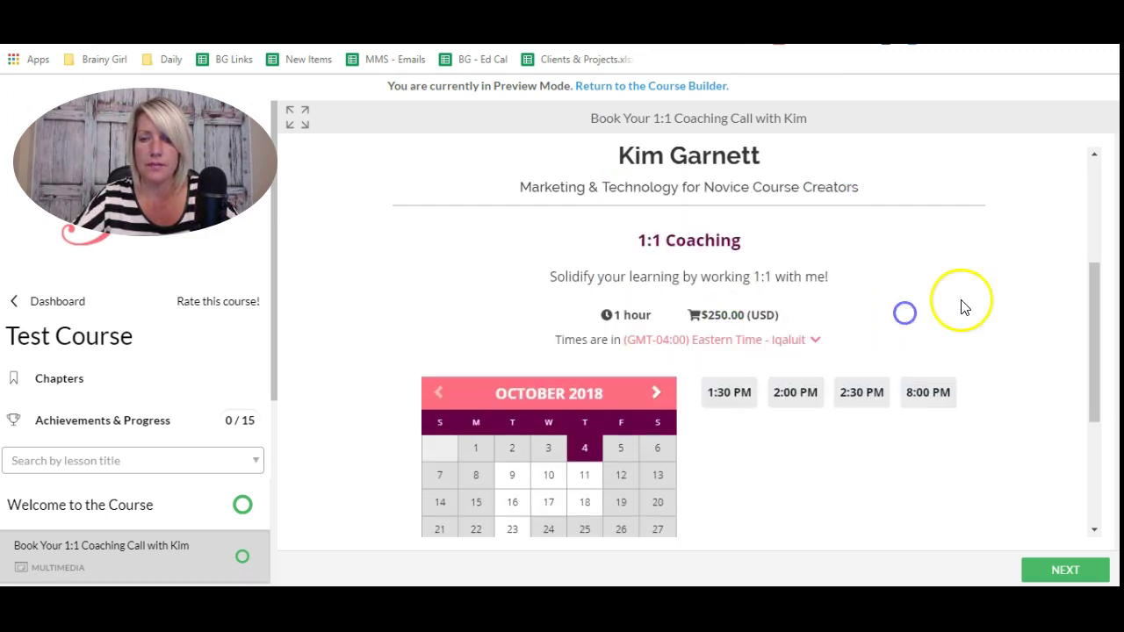
scroll(963, 308, "down", 2)
left_click(734, 233)
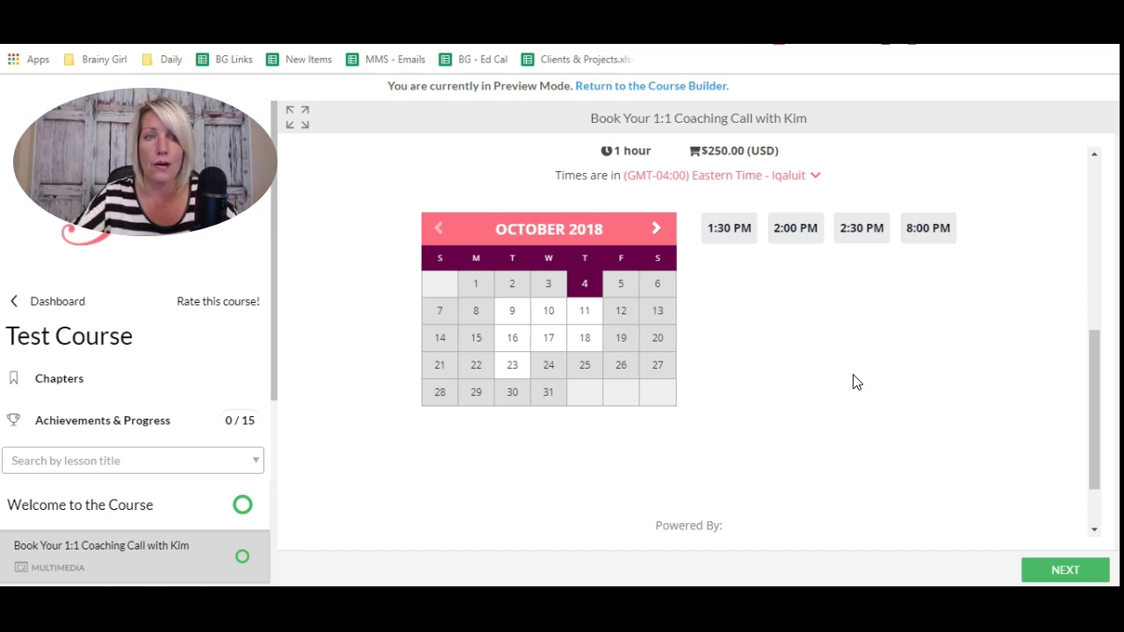
Step: Open the 1:30 PM booking form, look over its Full Name field, then close it unbooked
left_click(733, 232)
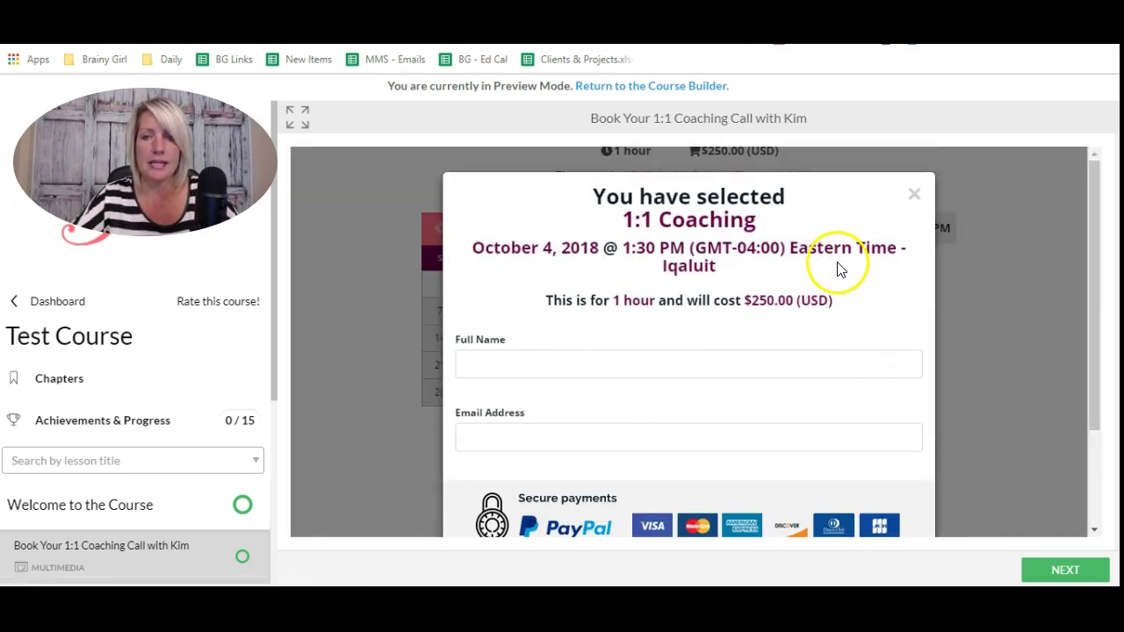
scroll(837, 269, "down", 3)
scroll(790, 277, "up", 3)
left_click_drag(543, 301, 861, 319)
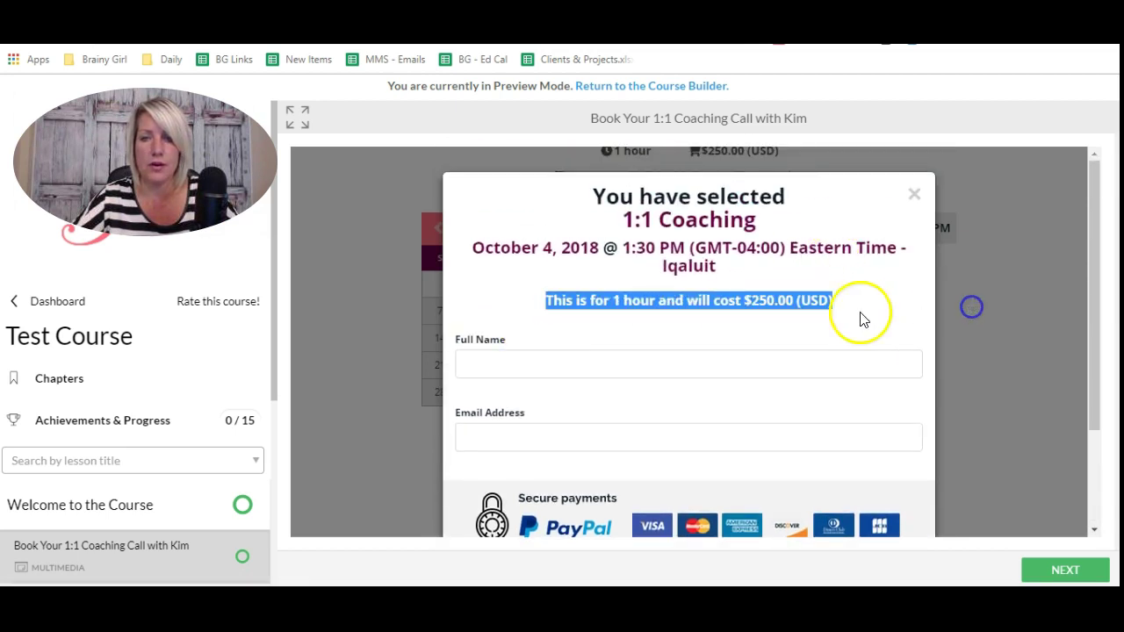
scroll(848, 296, "down", 3)
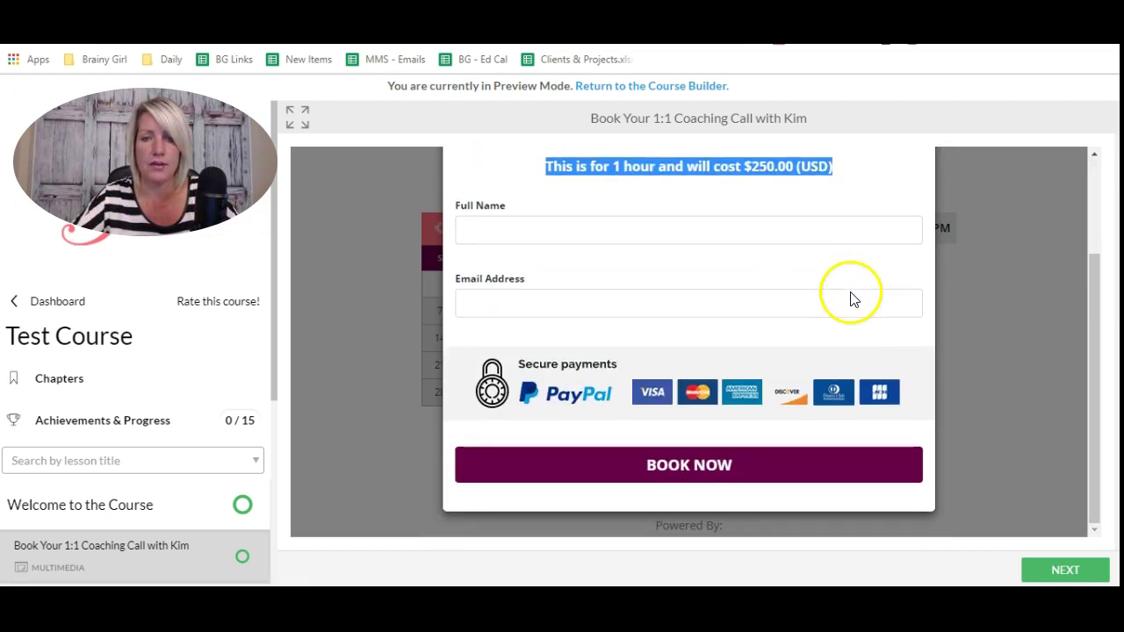
left_click(563, 233)
left_click(808, 275)
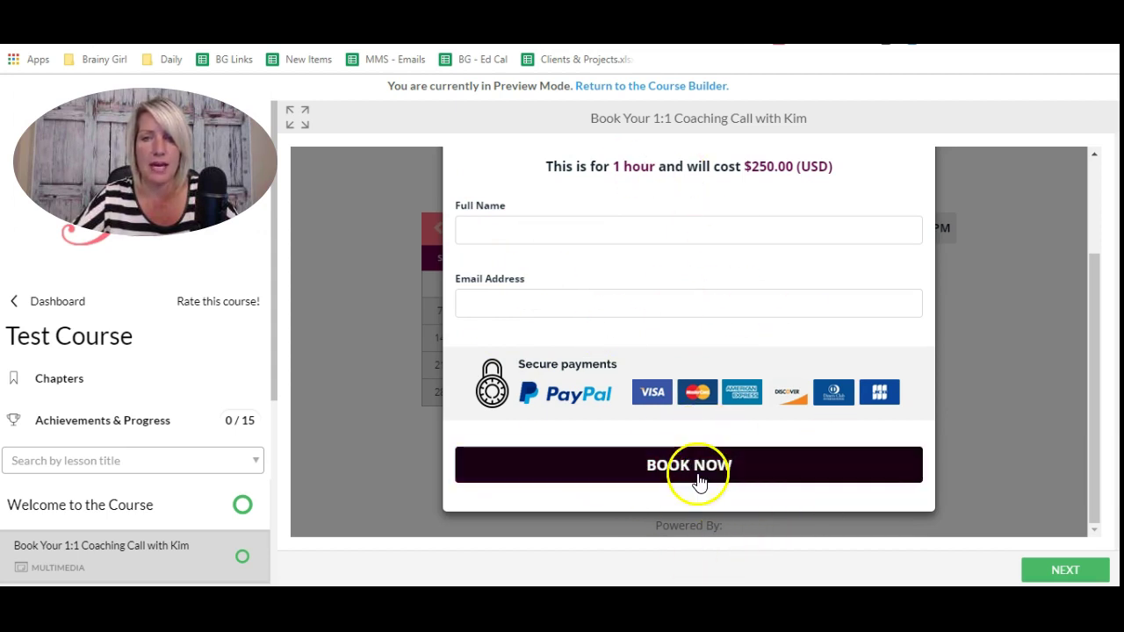
scroll(999, 305, "up", 3)
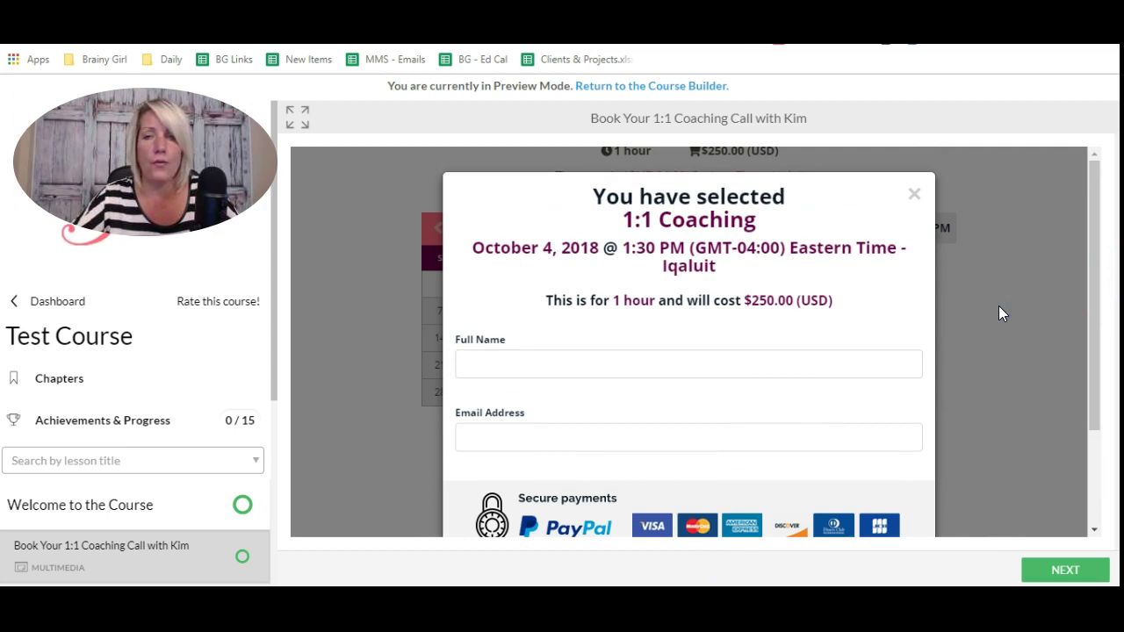
left_click(916, 191)
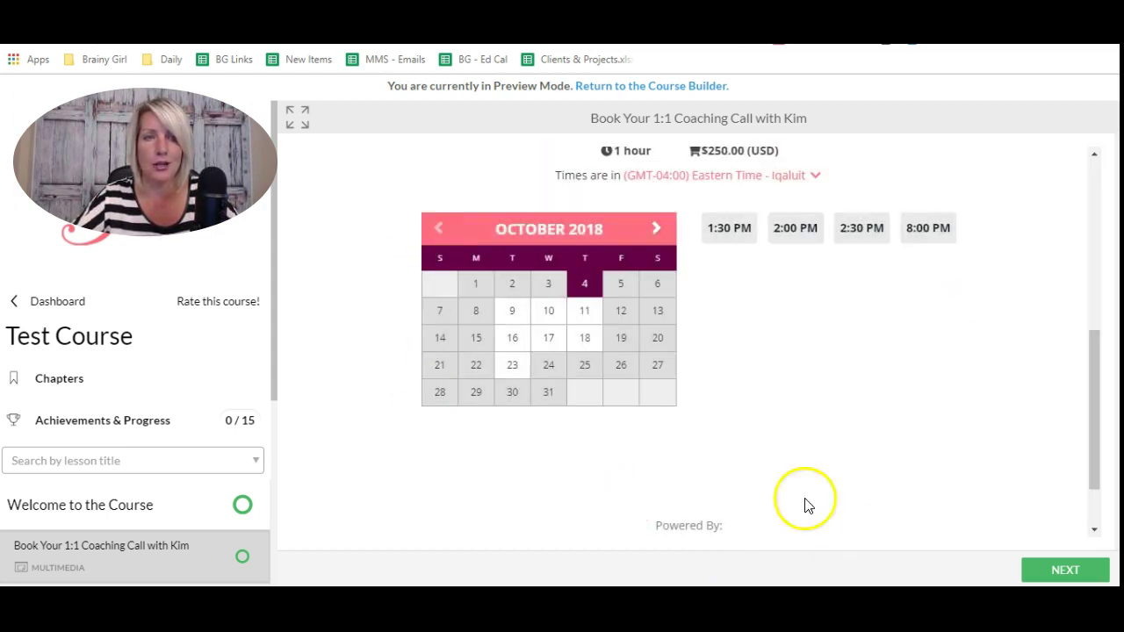
scroll(916, 371, "up", 5)
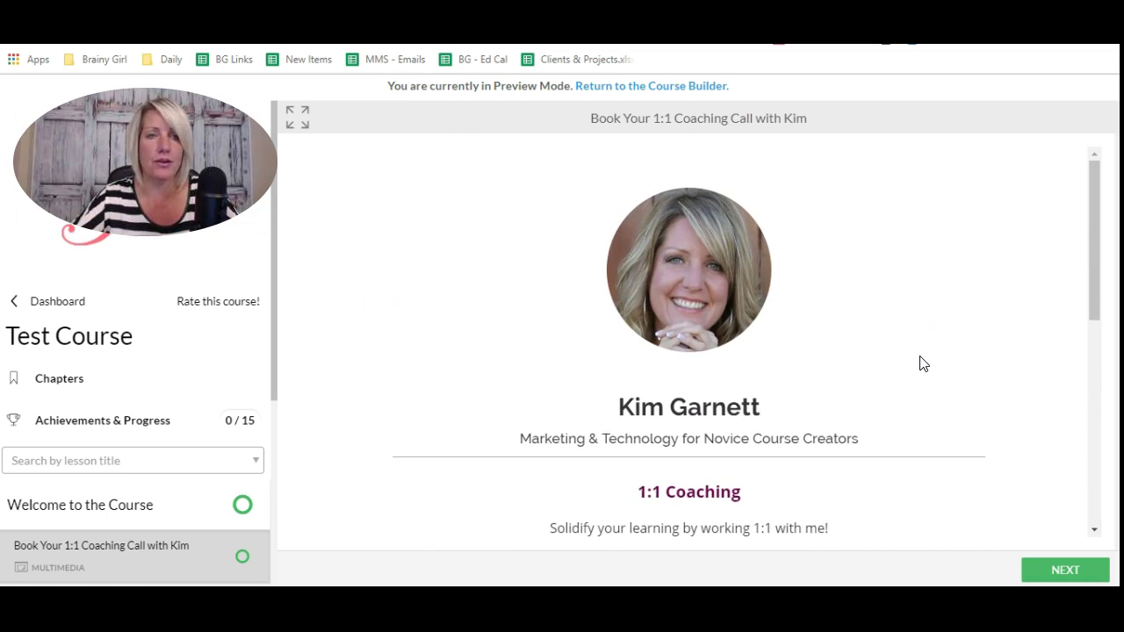
left_click(927, 370)
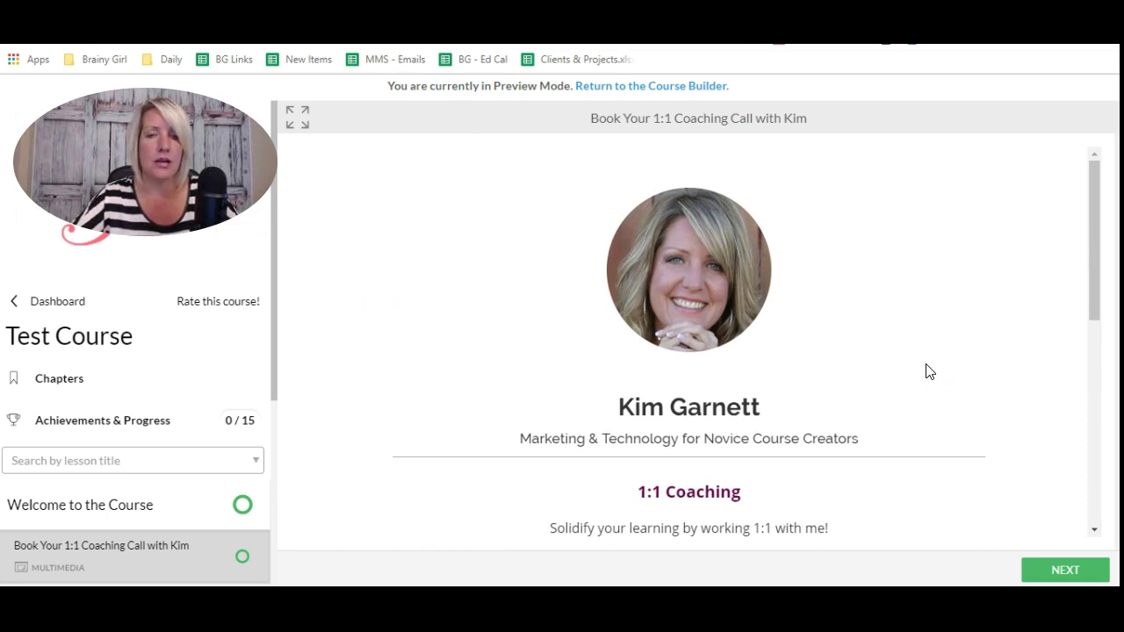
left_click(932, 372)
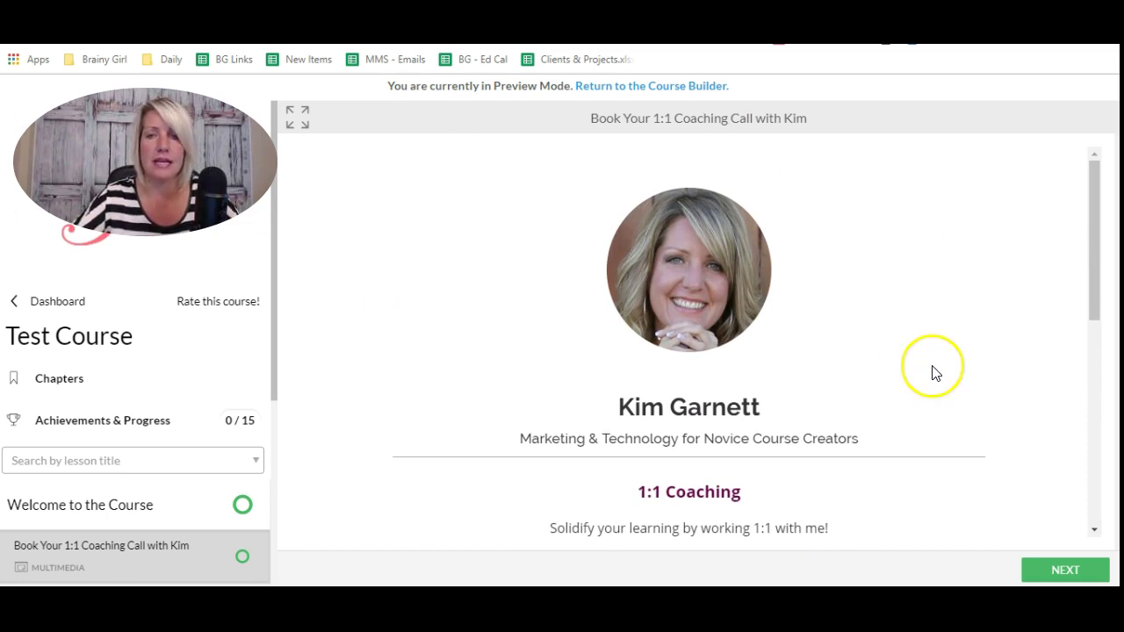
left_click(910, 278)
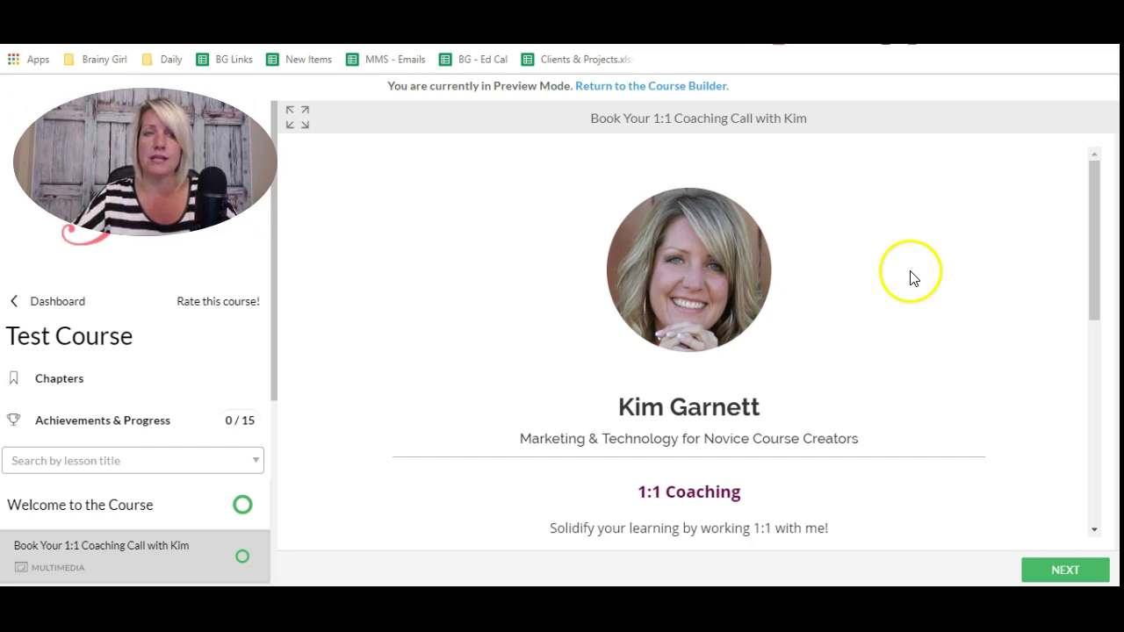